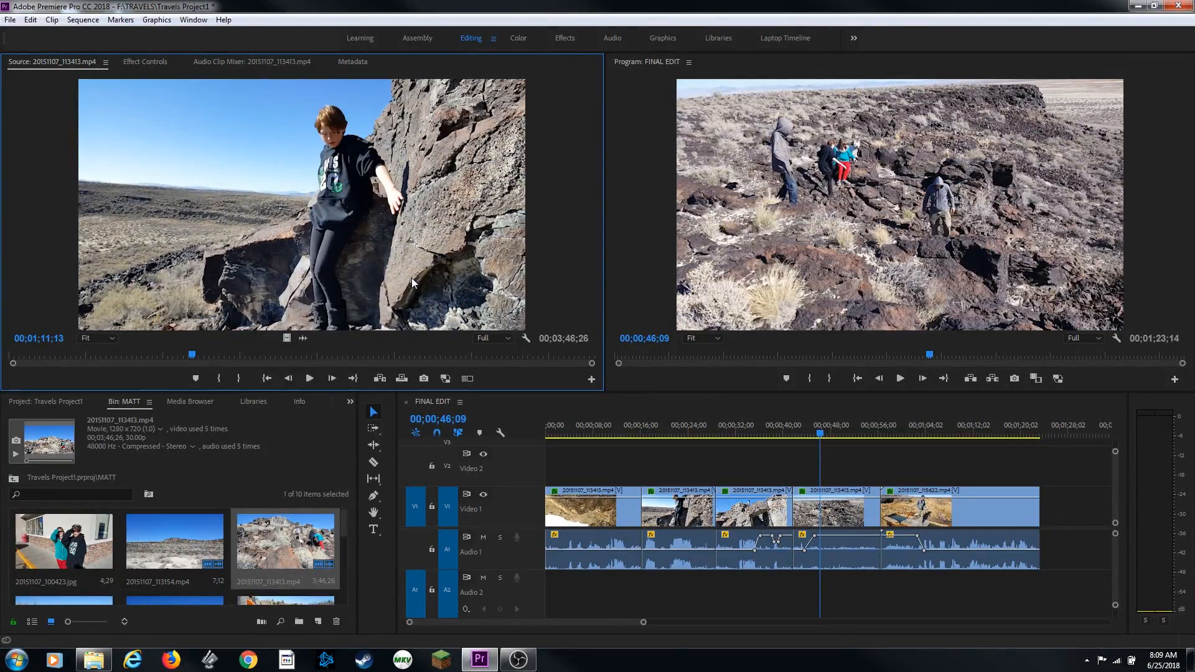
Mark an In point at 00;01;11;13 and an Out point at 00;01;17;05 on the source clip
key("i")
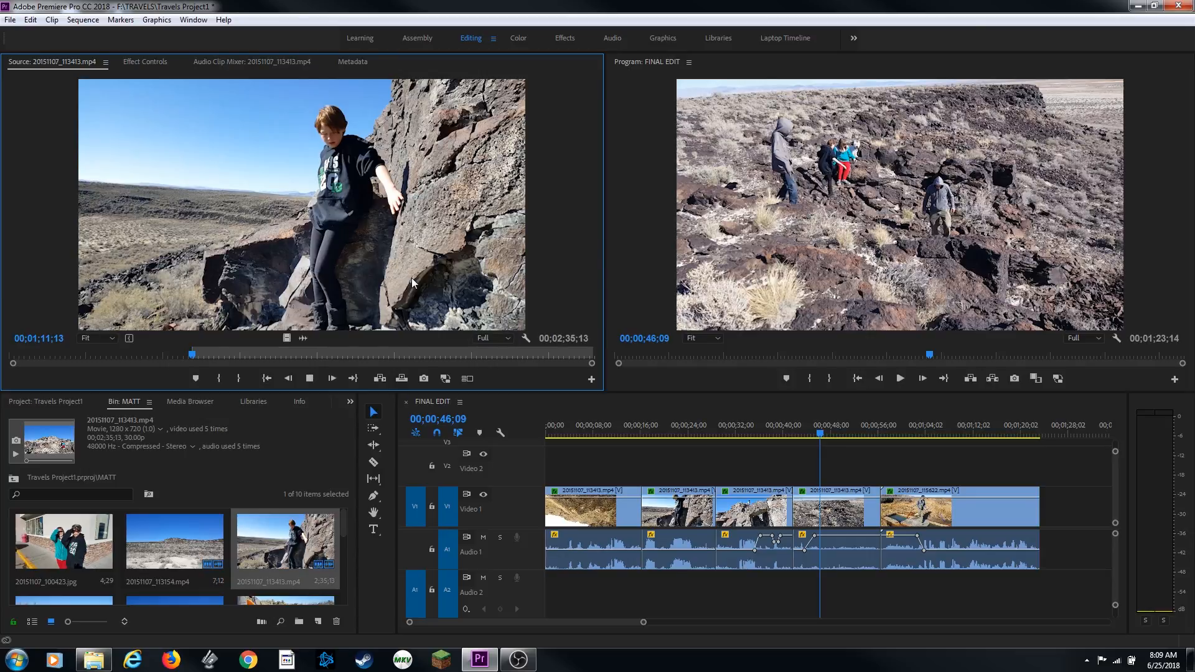
key("space")
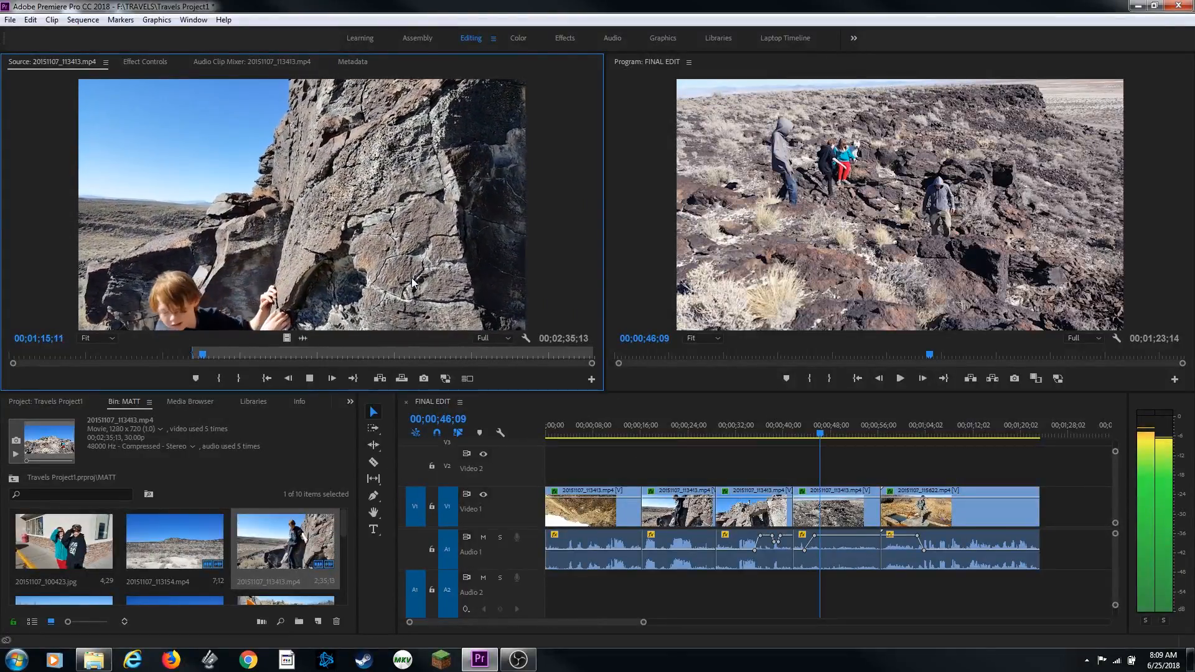
key("space")
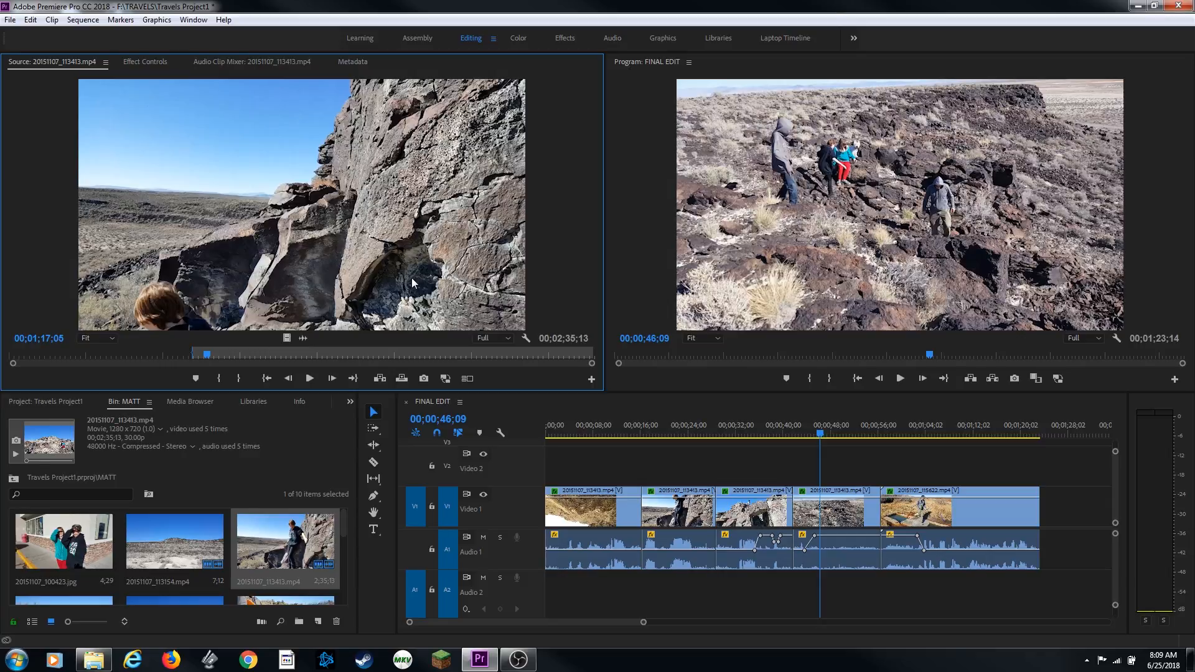
key("o")
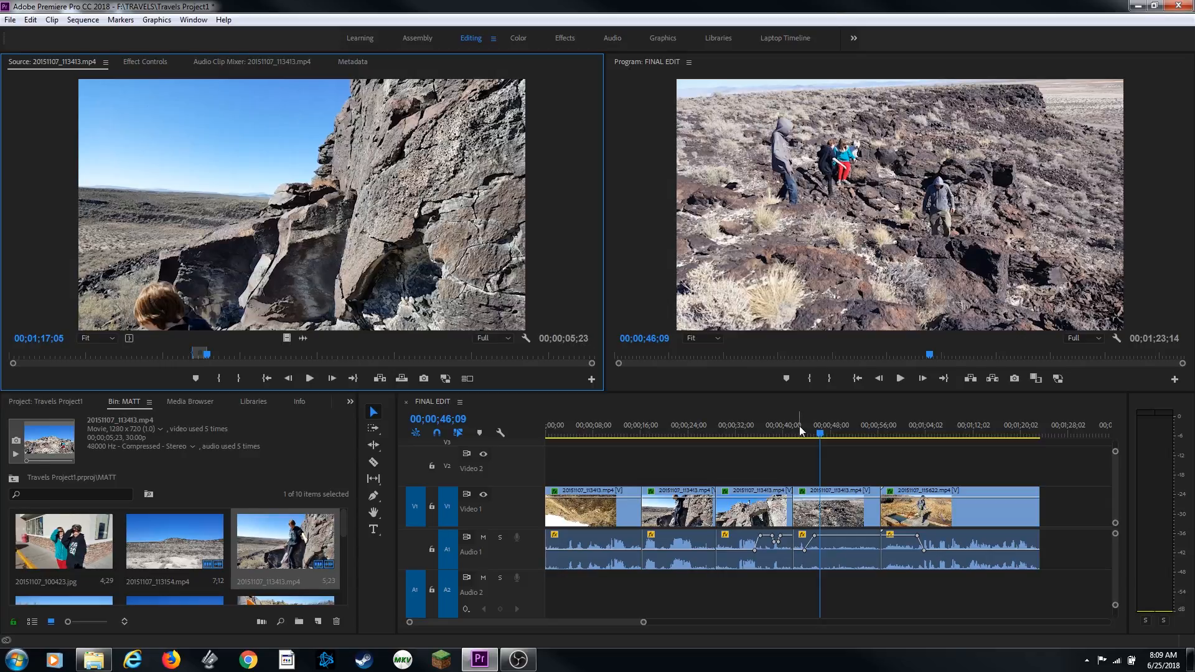
Activate the sequence timeline and step the playhead back and forth between edit points
key("shift+3")
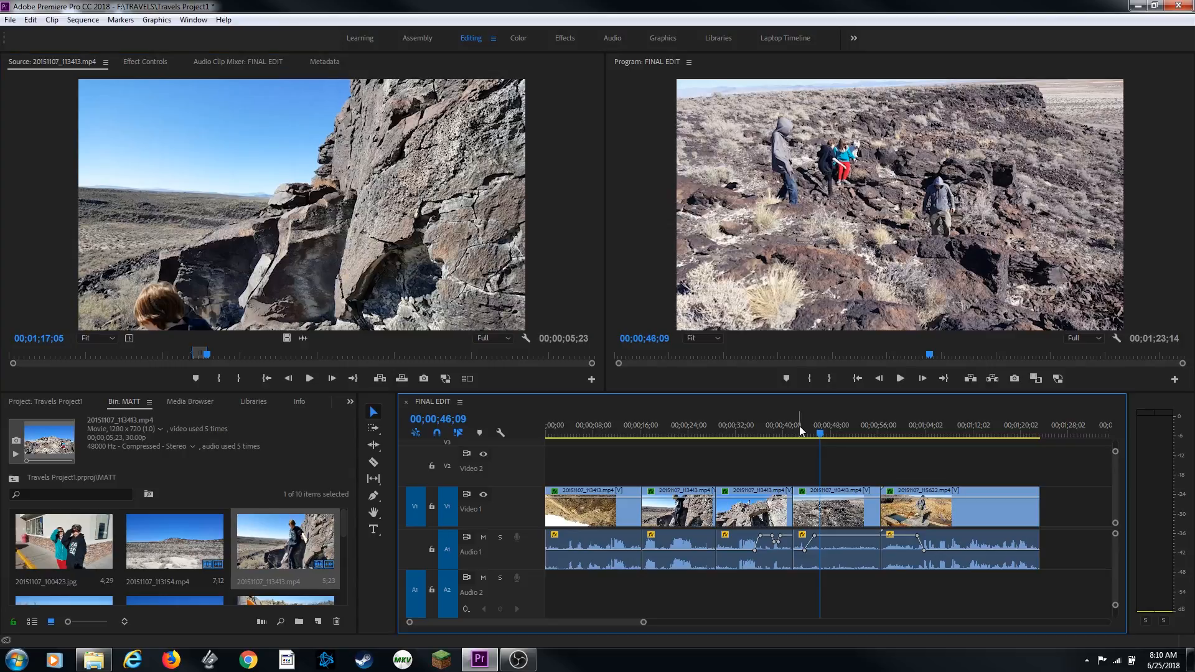
key("Up")
key("Up")
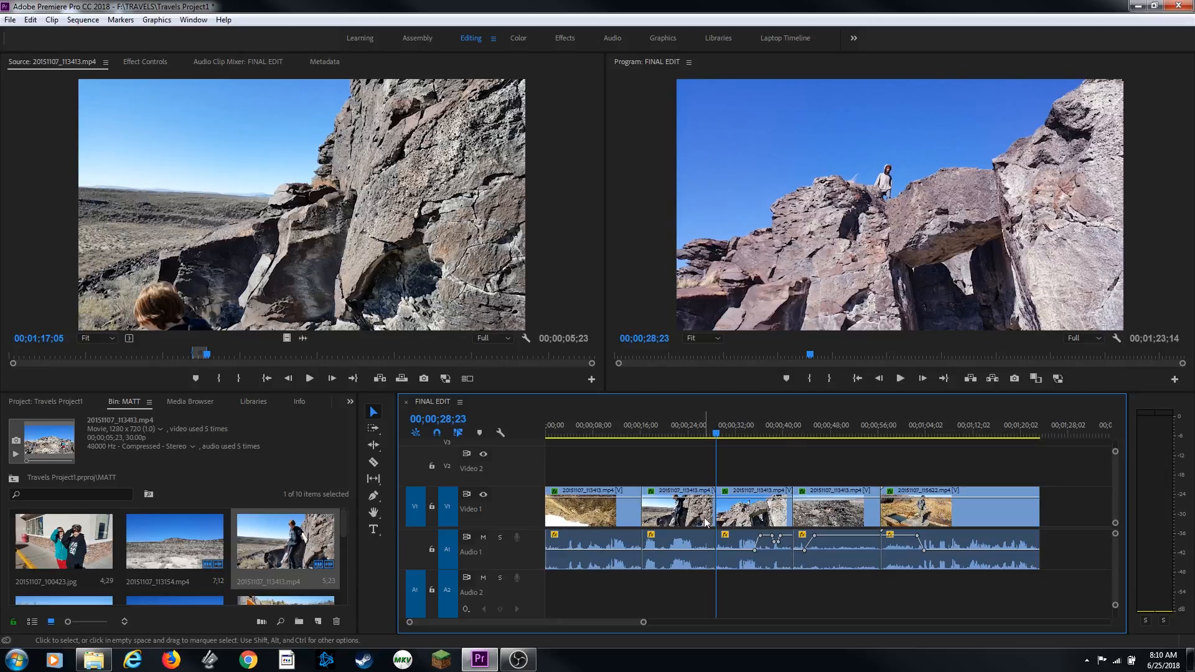
key("Up")
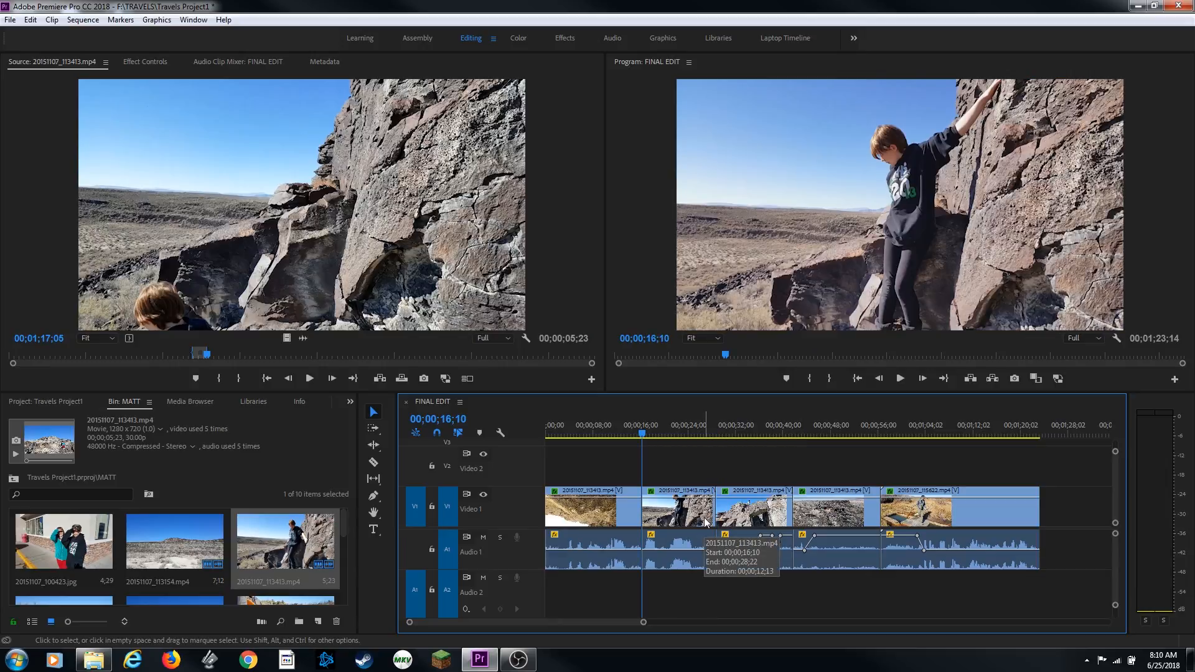
key("Up")
key("Down")
key("Down")
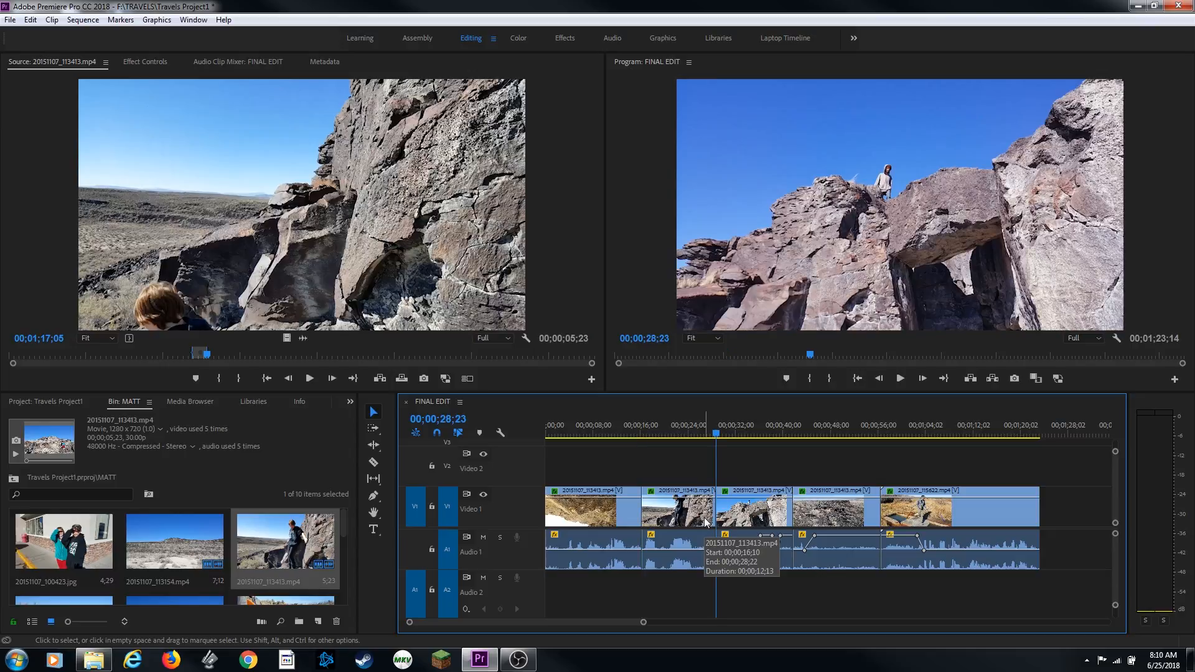
key("Down")
key("Down")
key("Up")
key("Up")
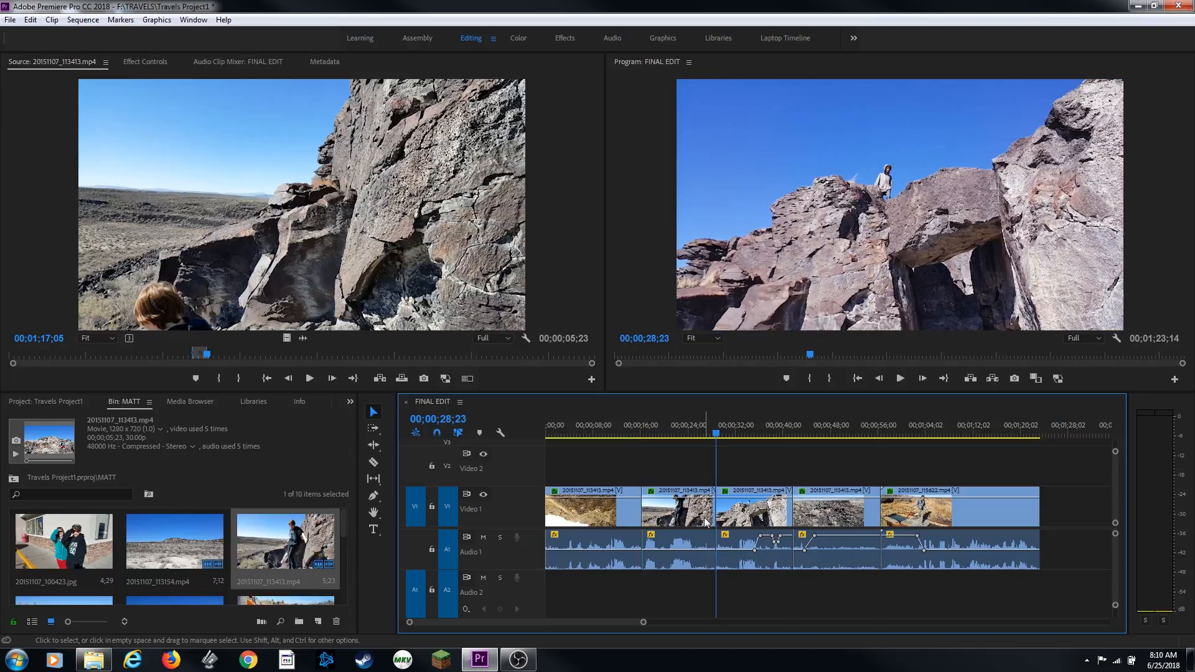
key("Down")
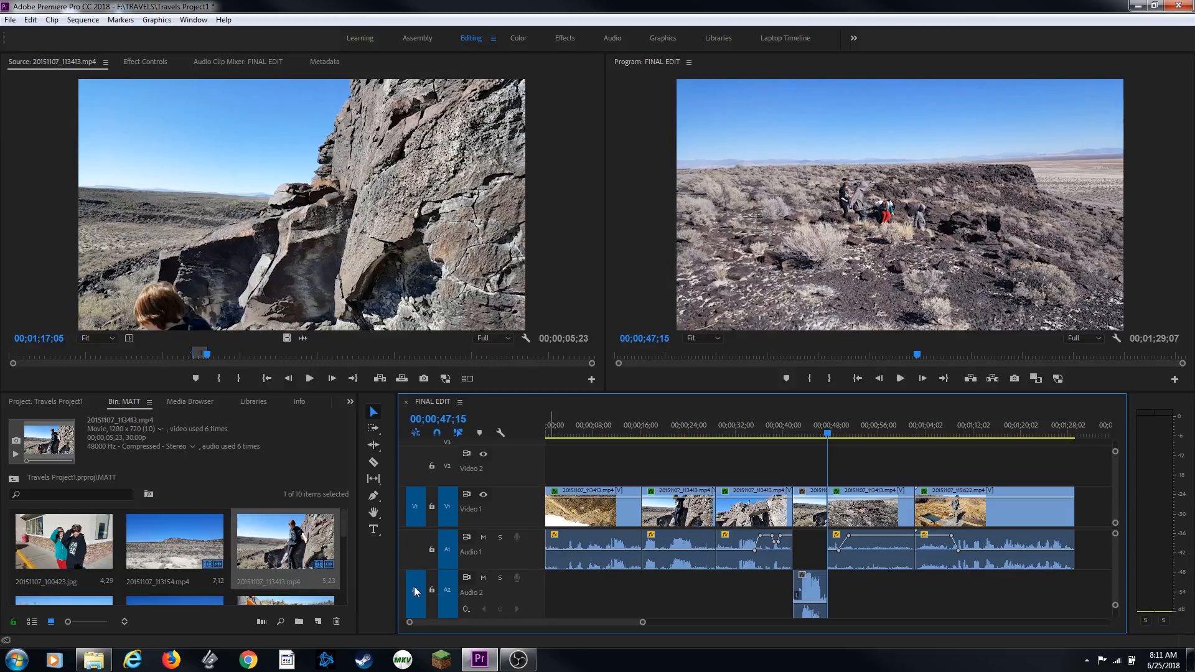
Patch source audio to Audio 1 and try inserting the marked clip at the playhead, undoing the insert
left_click(412, 548)
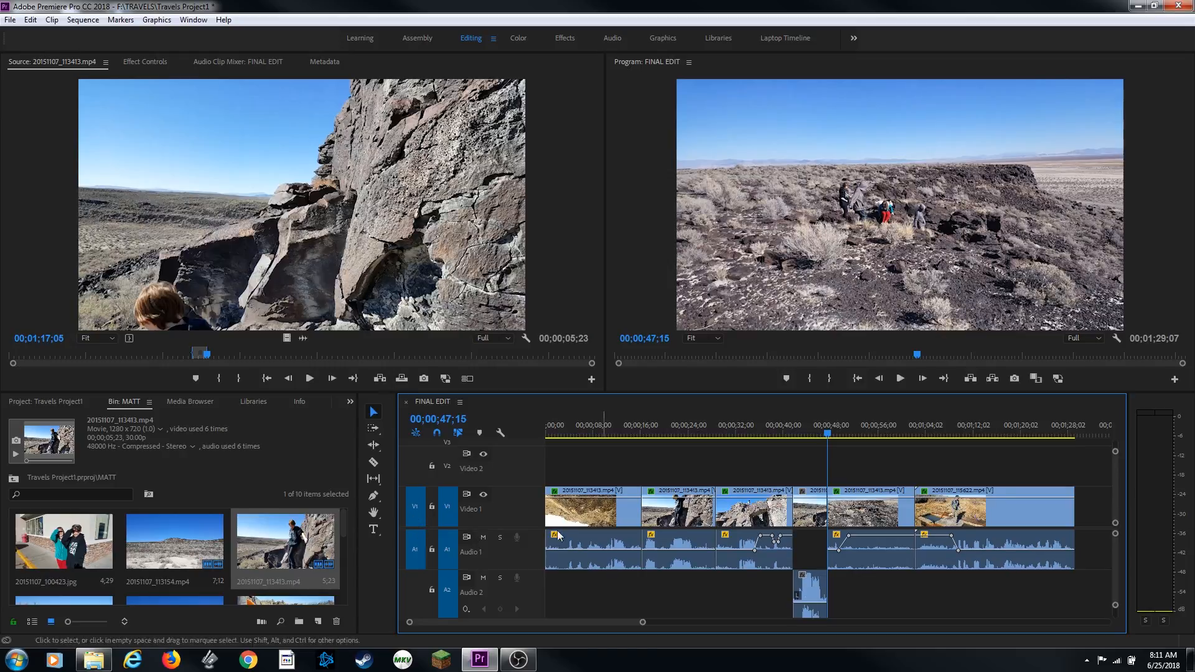
key("ctrl+z")
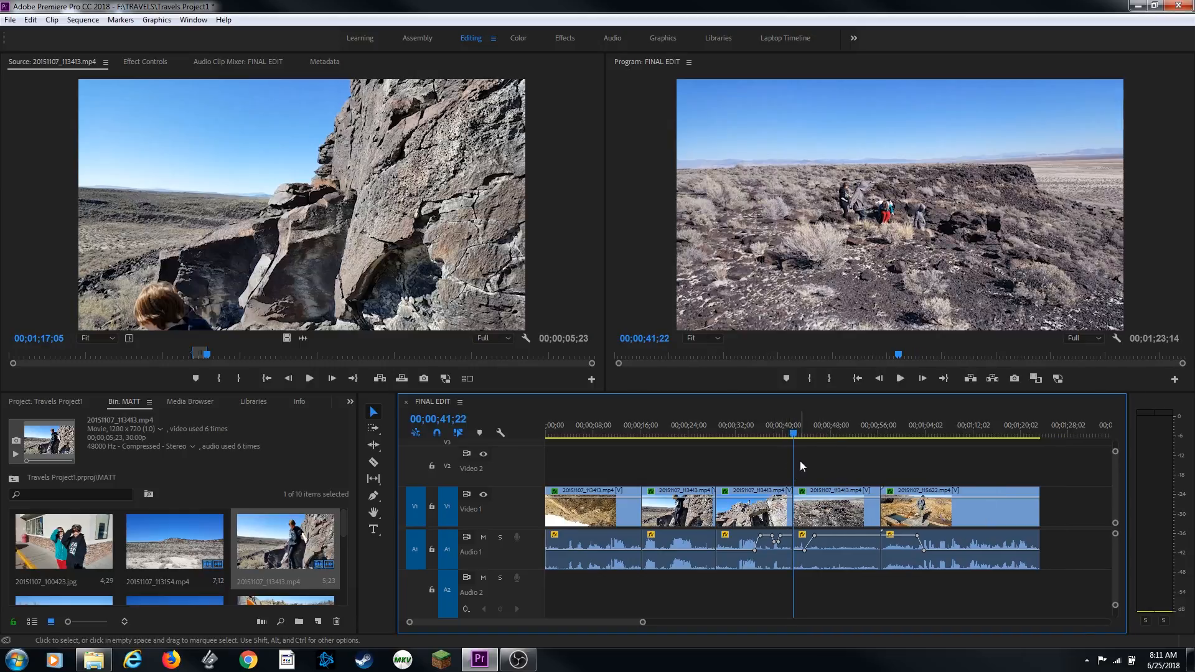
key("comma")
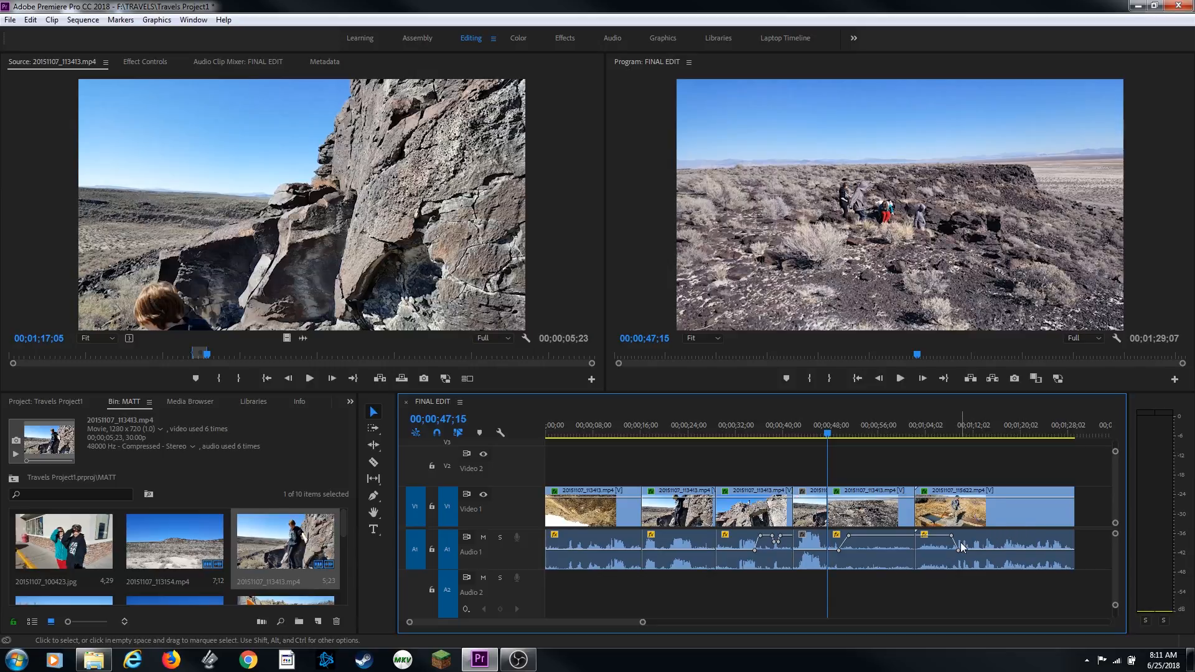
key("ctrl+z")
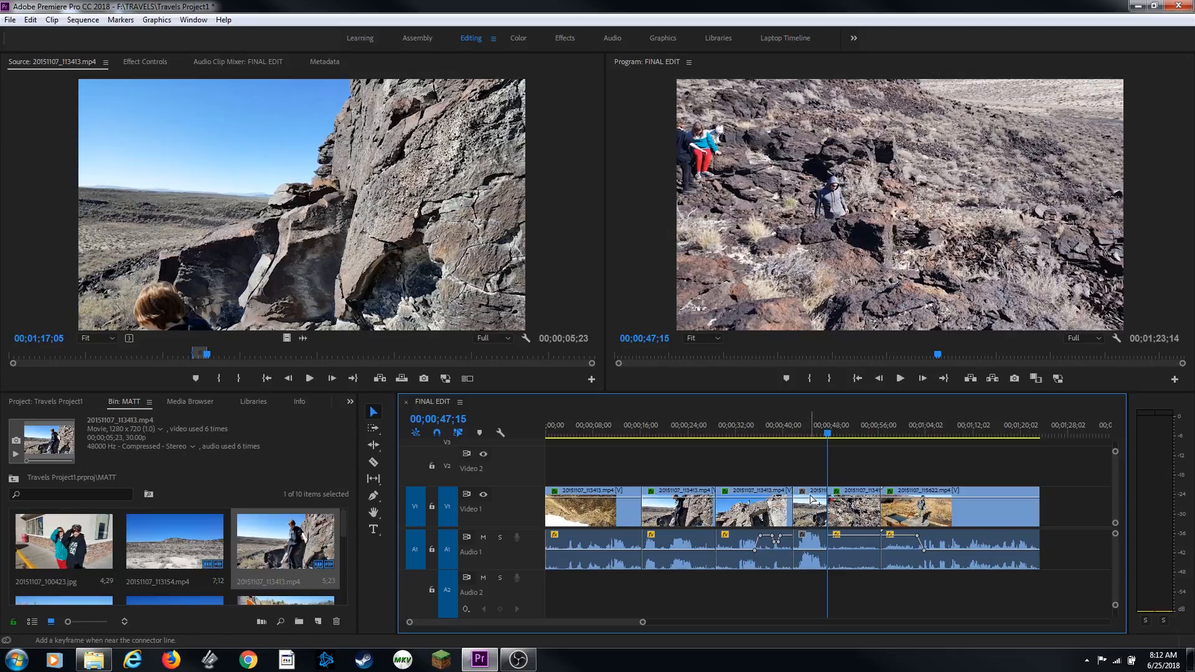
key("ctrl+z")
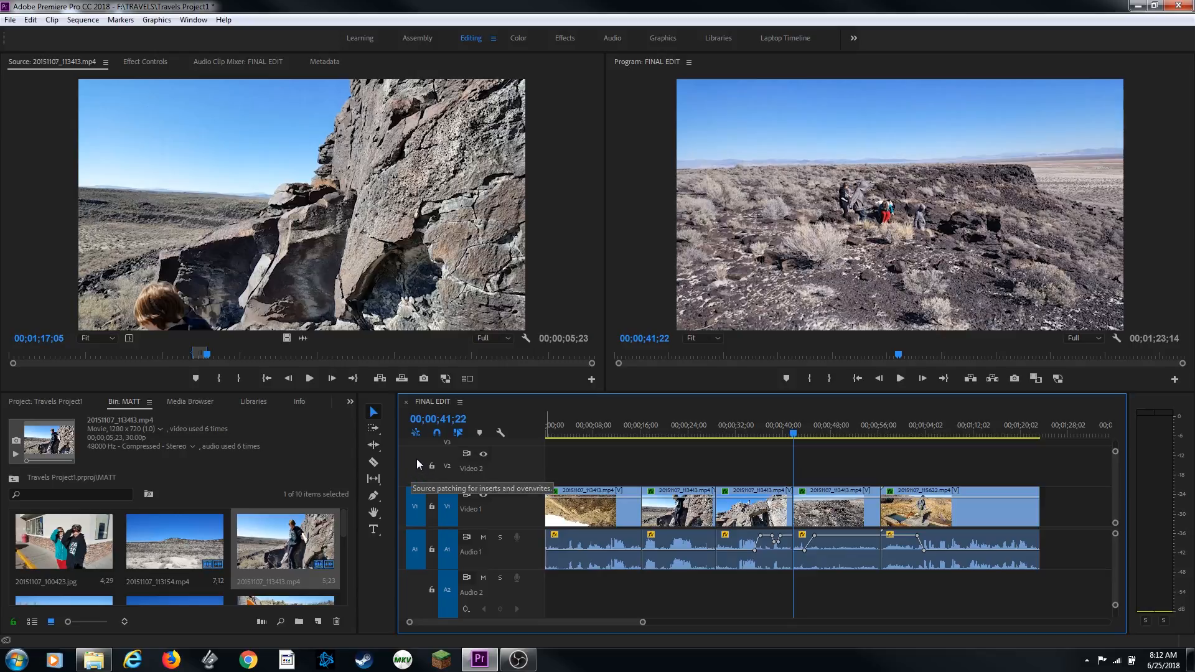
Patch source video to Video 2 and audio to Audio 2, insert the clip at the playhead, and undo it
left_click(415, 465)
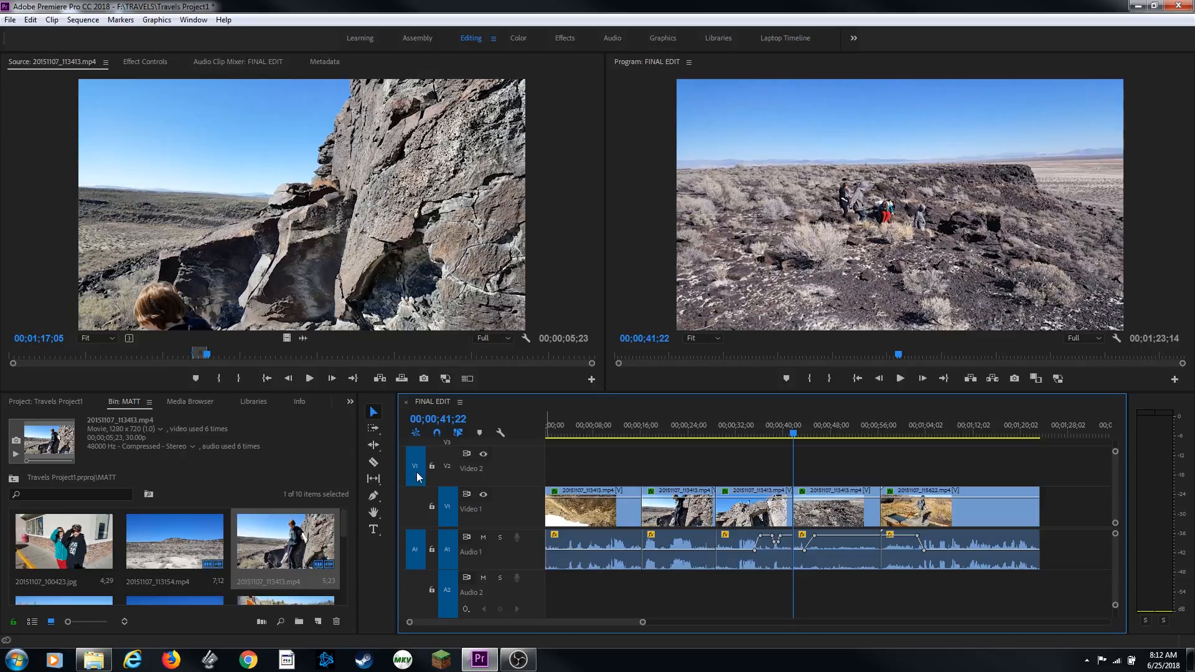
left_click(417, 596)
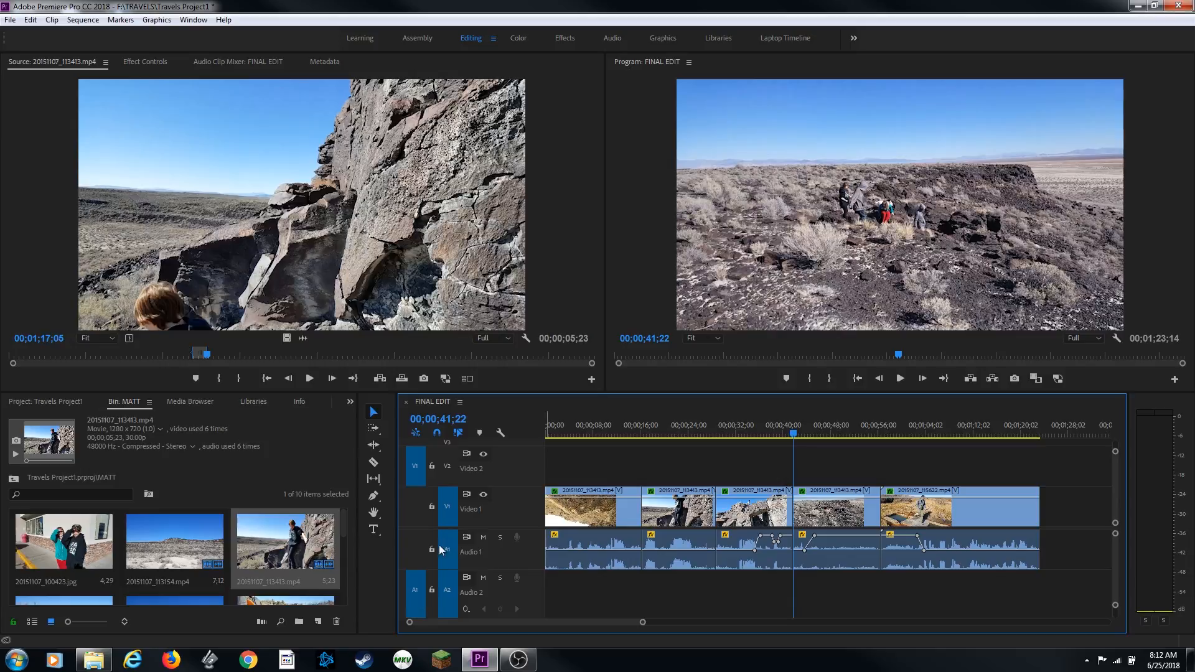
left_click(447, 466)
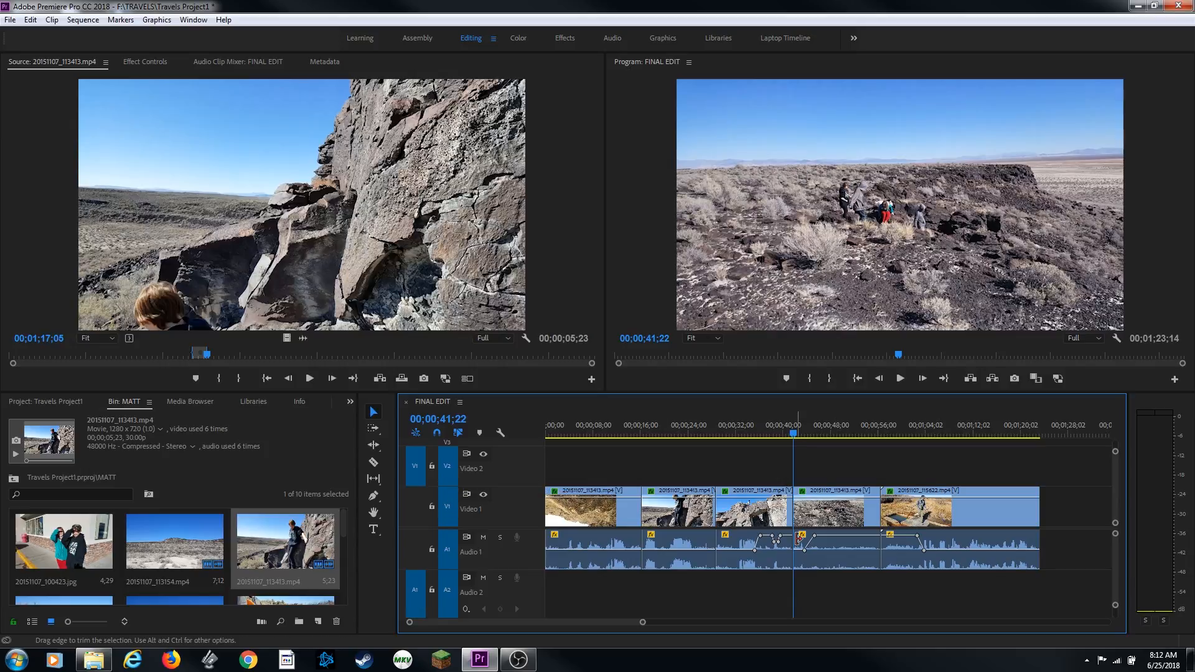
key("comma")
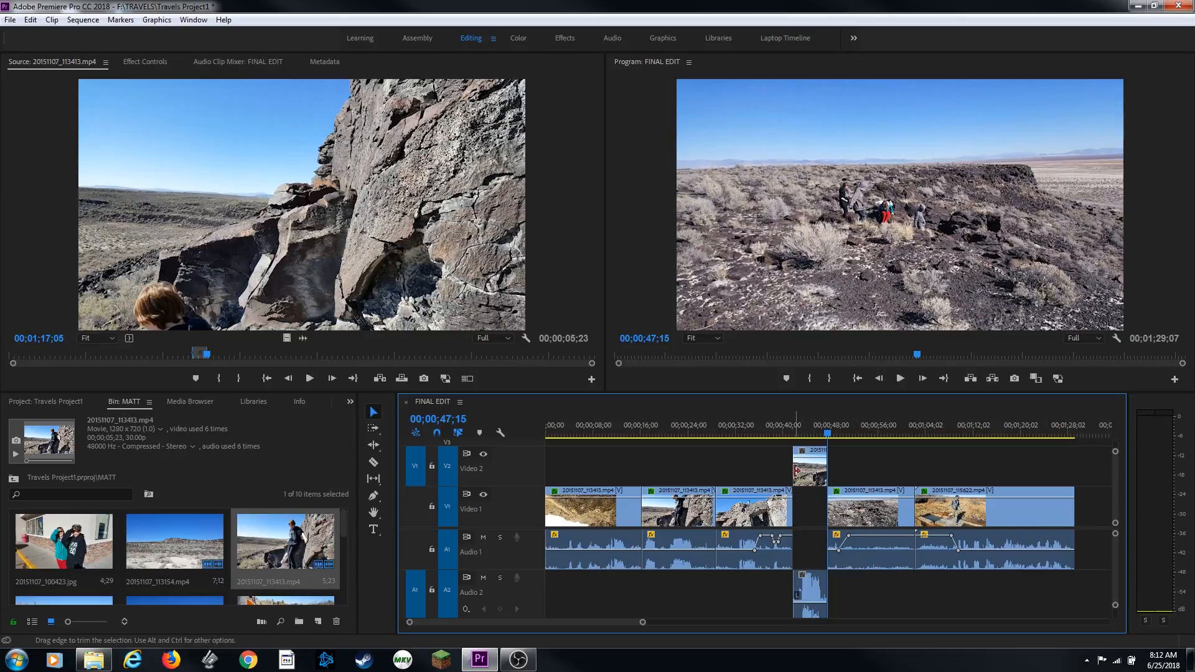
key("ctrl+z")
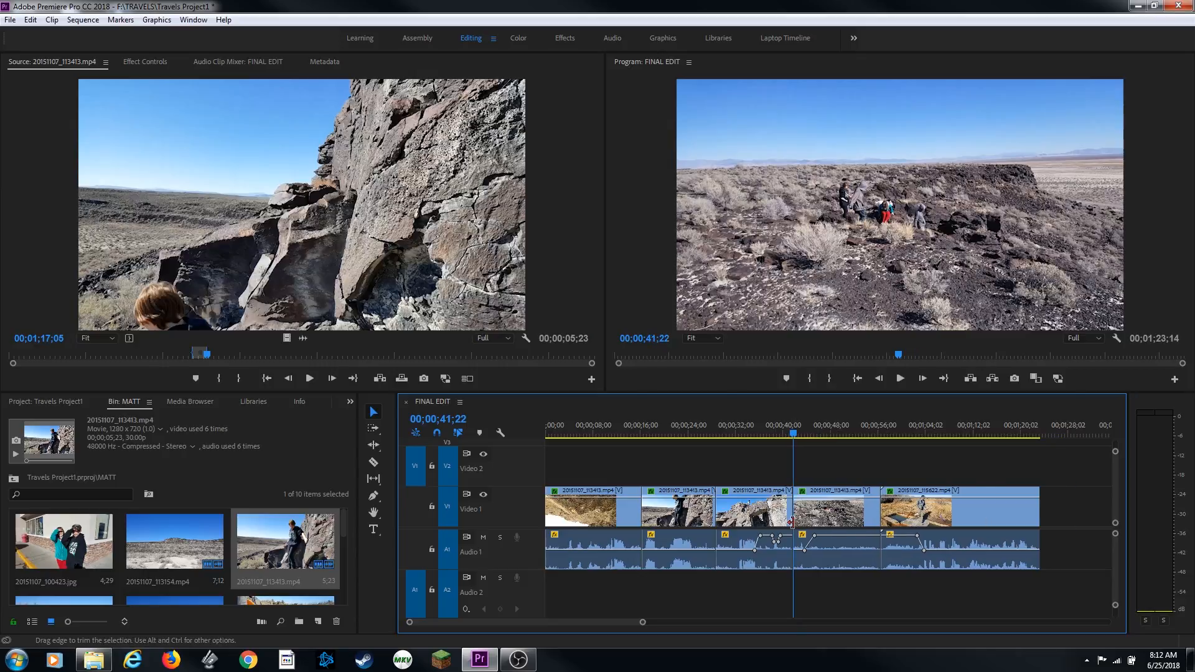
Overwrite the marked source clip onto Video 2 and Audio 2 at the playhead and play it back
key("period")
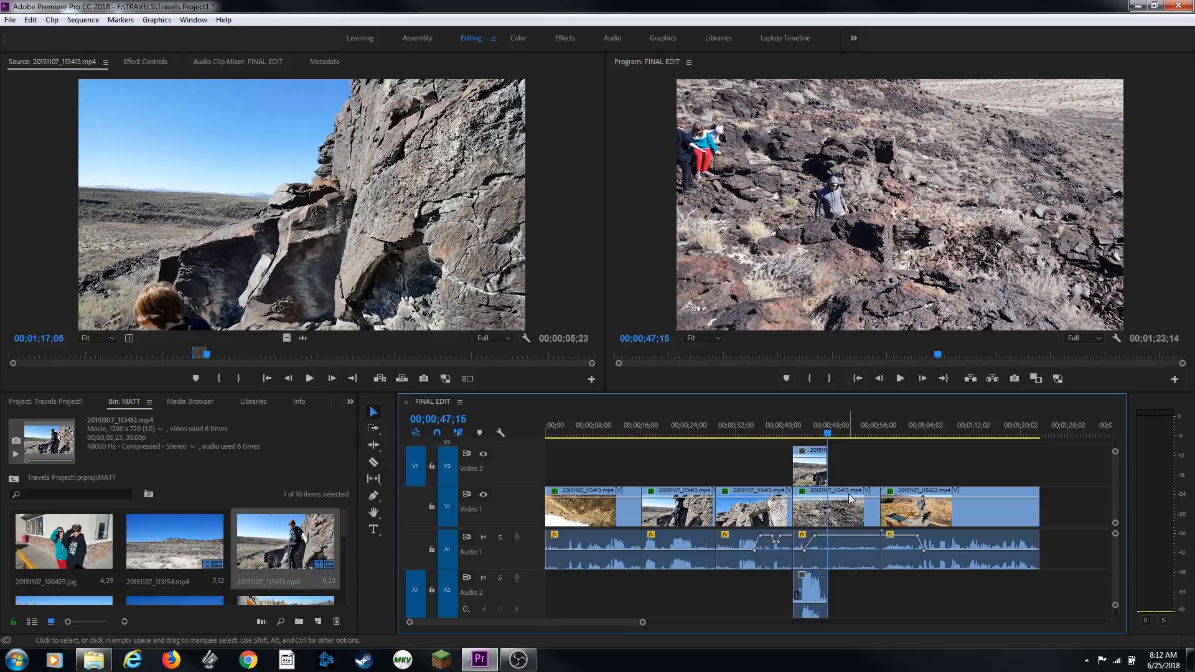
left_click(781, 430)
key("space")
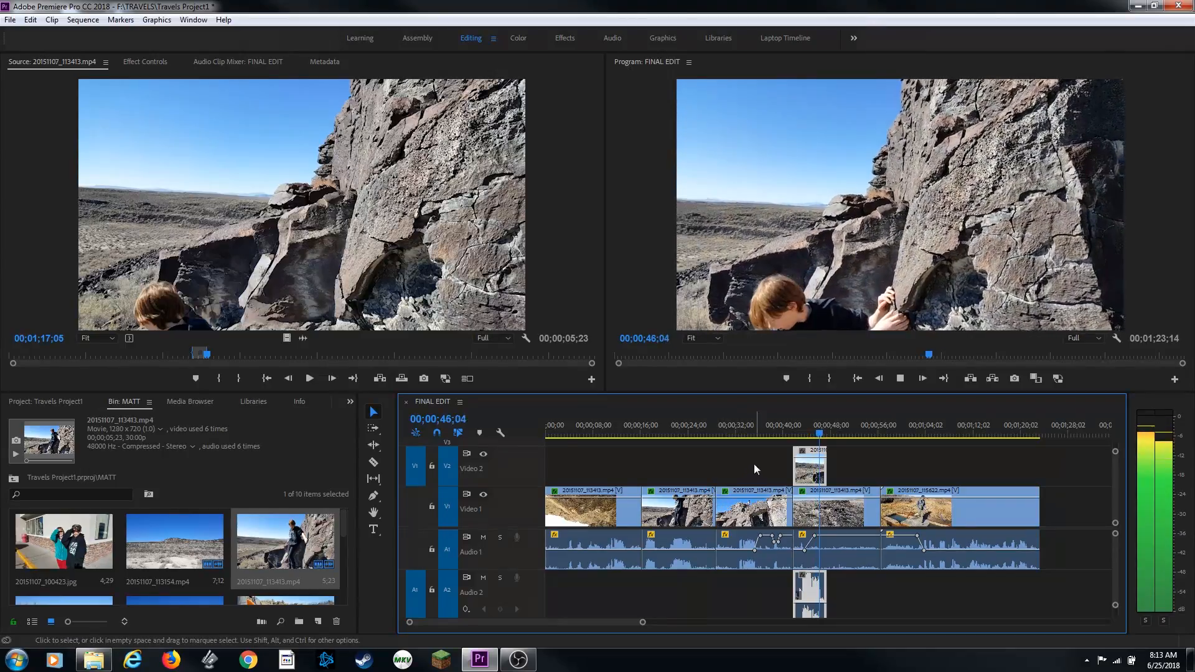
Lift the overwritten clip and patch source video and audio back to Video 1 and Audio 1
left_click(969, 378)
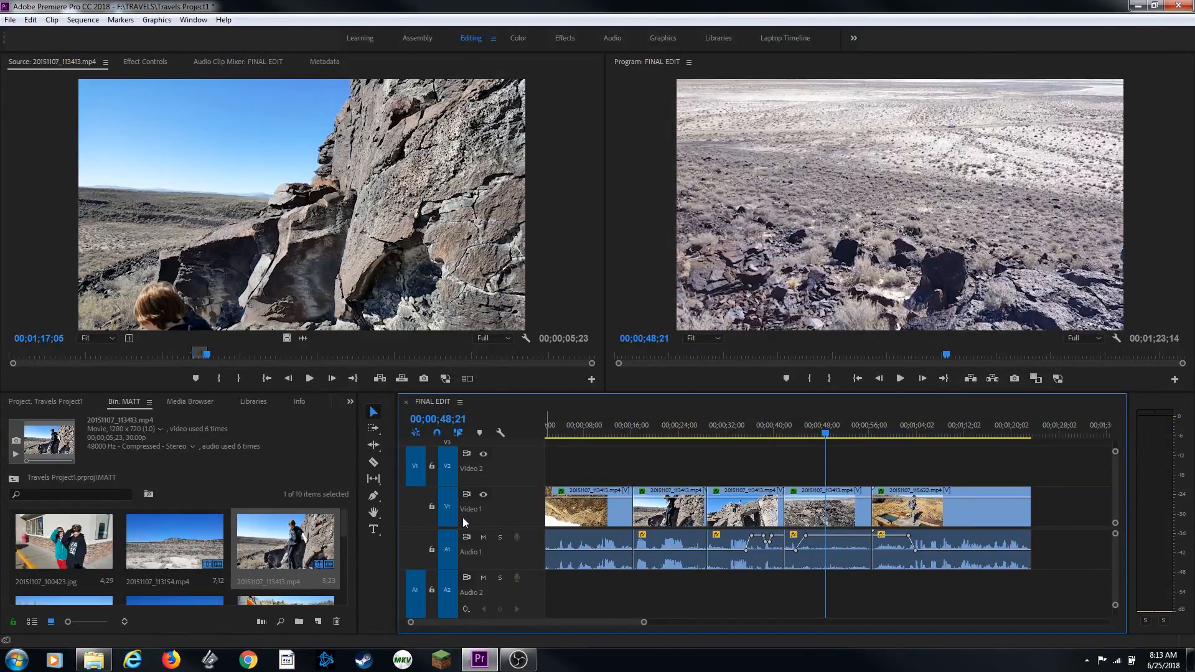
key("Up")
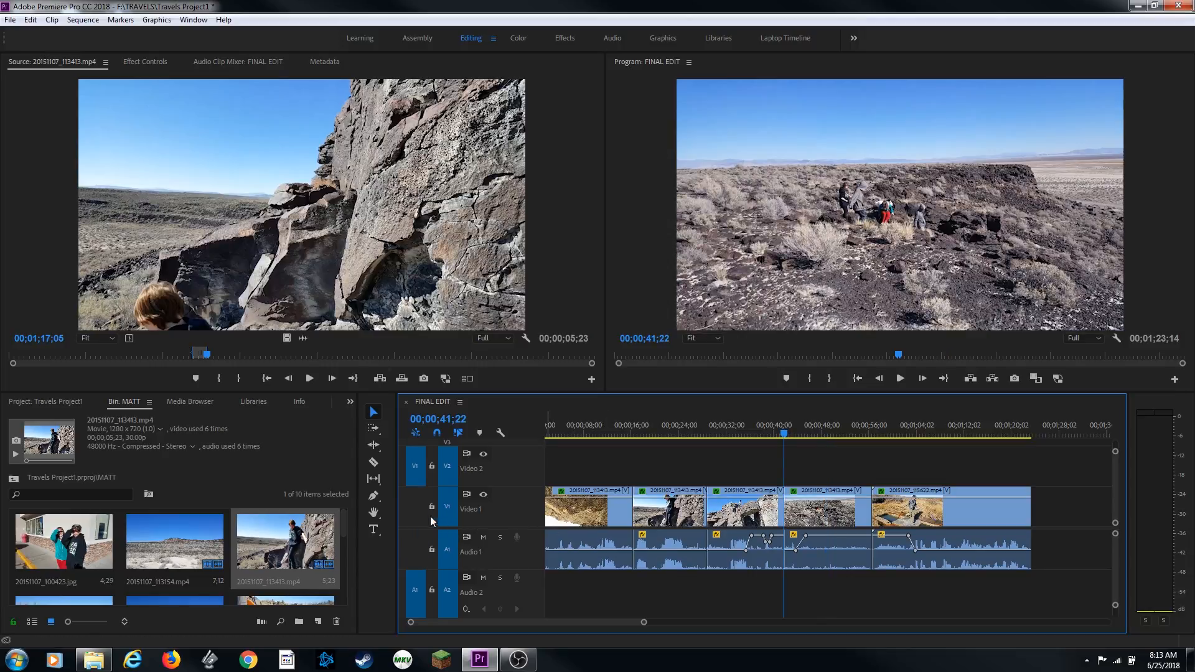
left_click(417, 507)
left_click(419, 547)
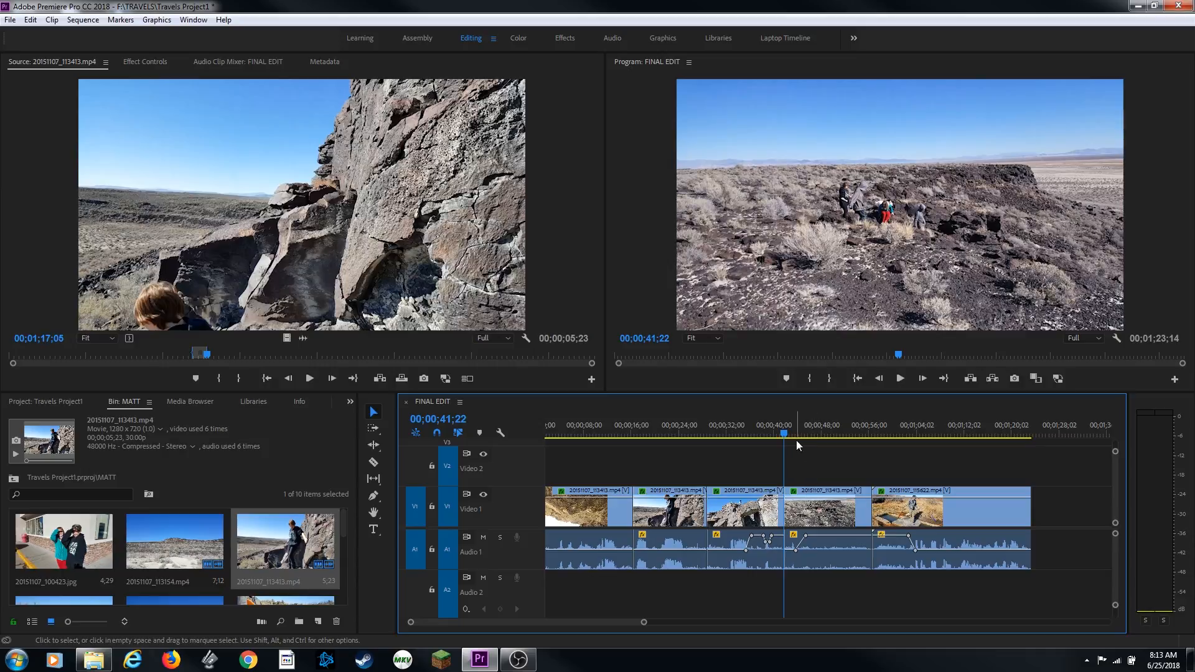
Mark a sequence In point at 00;00;41;22 and an Out point at 00;00;46;08
key("i")
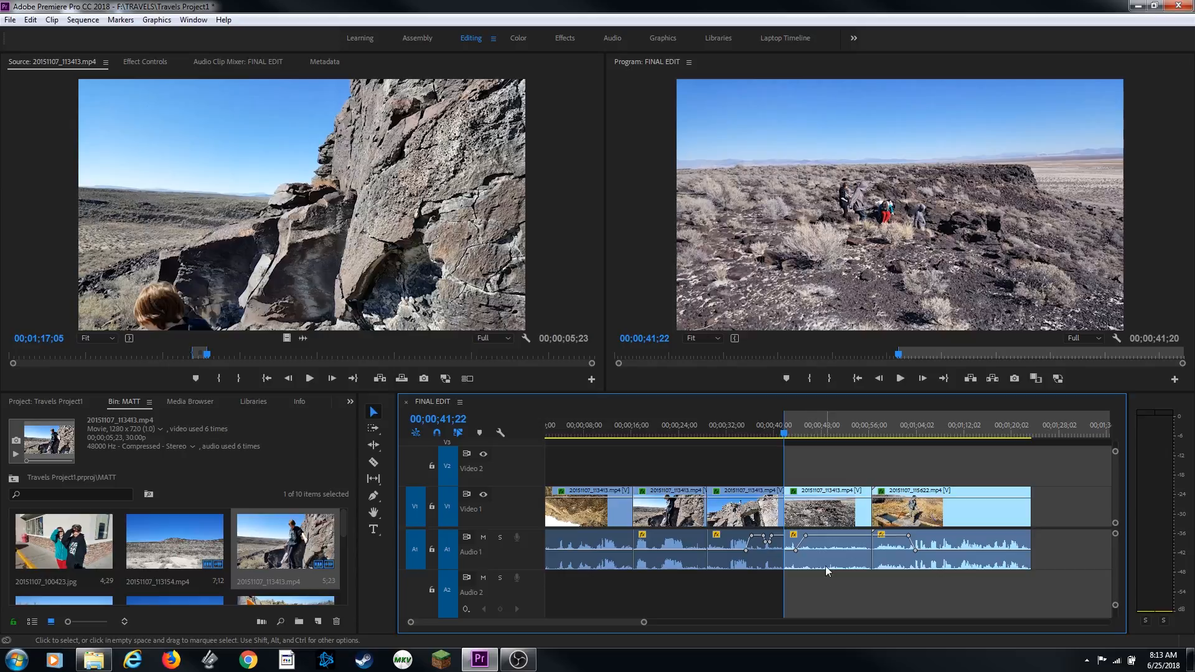
key("space")
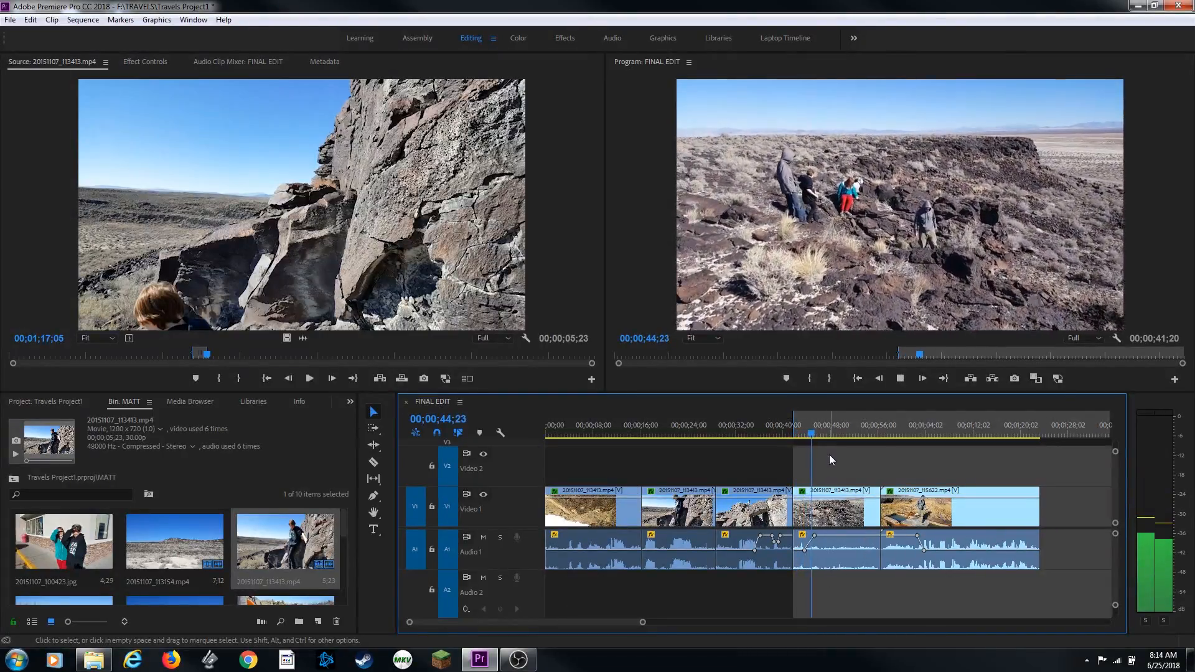
key("space")
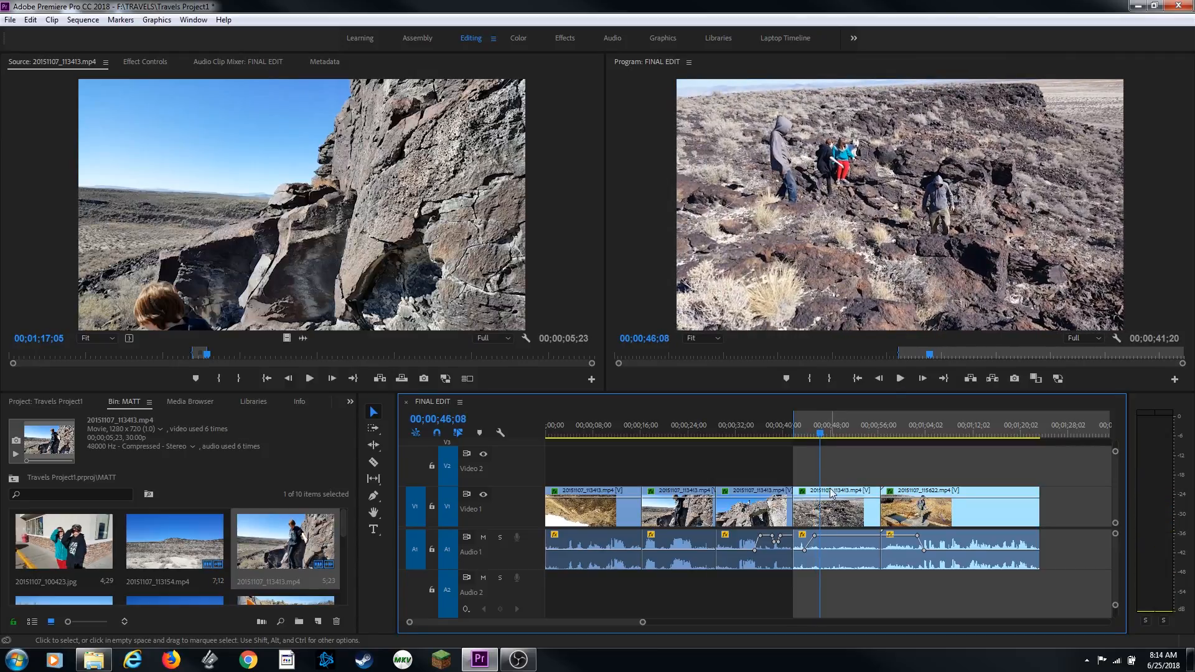
key("o")
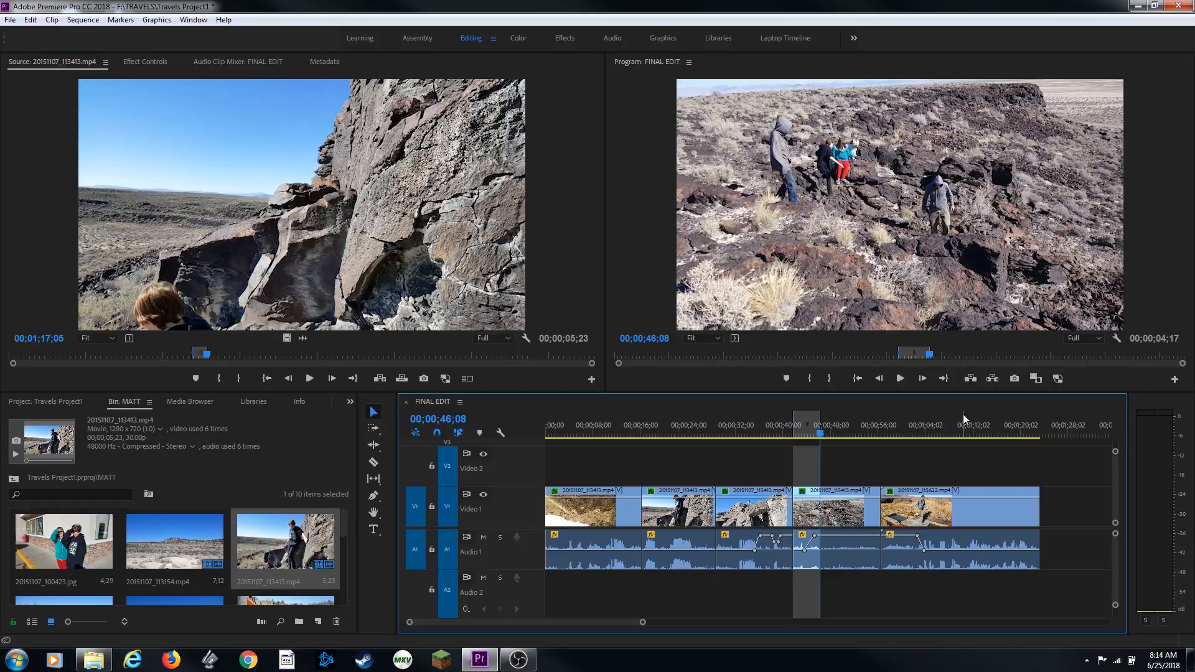
Try lifting the marked range and overwriting the source clip at the sequence end, then undo both edits
key("semicolon")
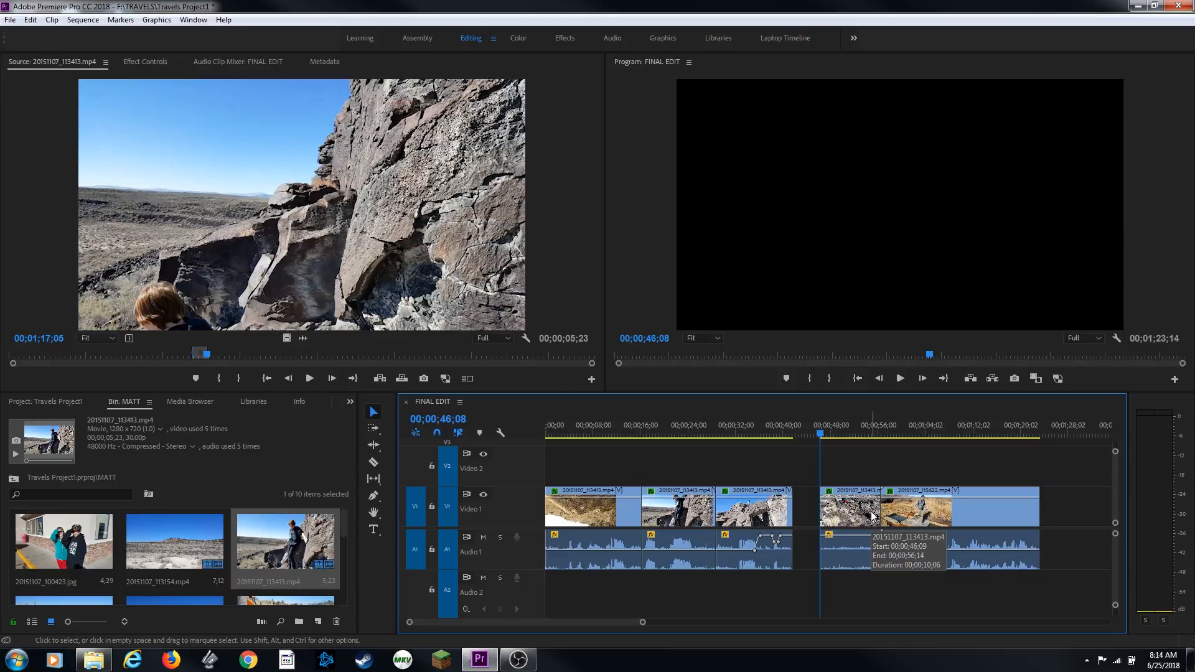
key("Right")
key("Down")
key("Down")
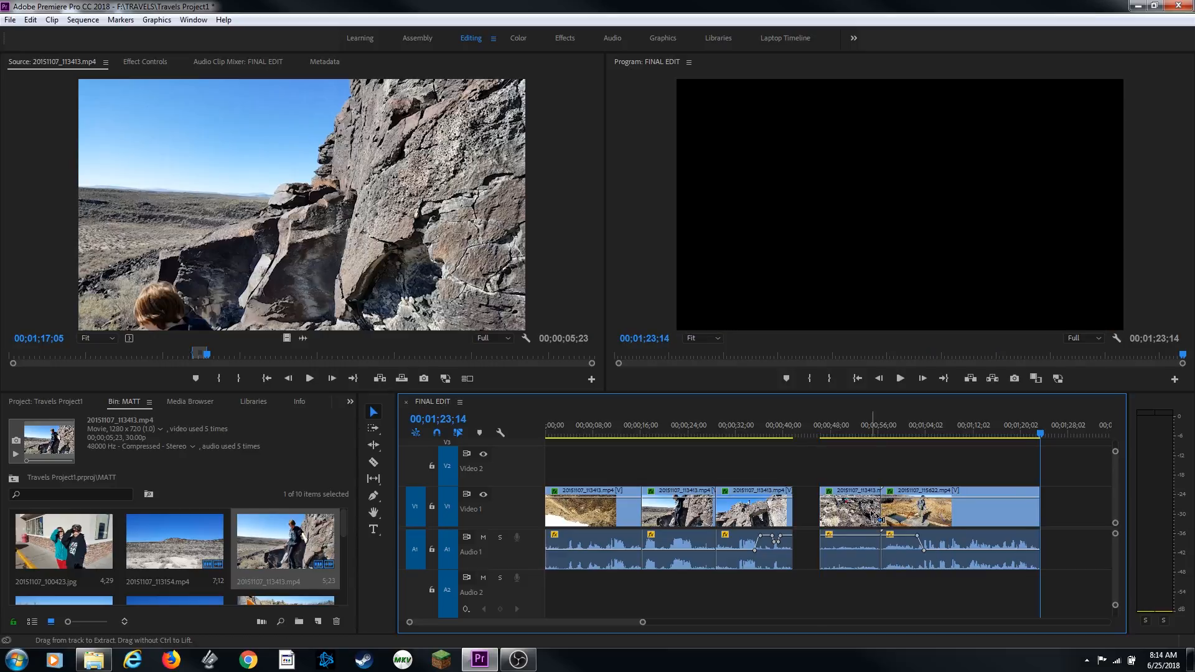
key("period")
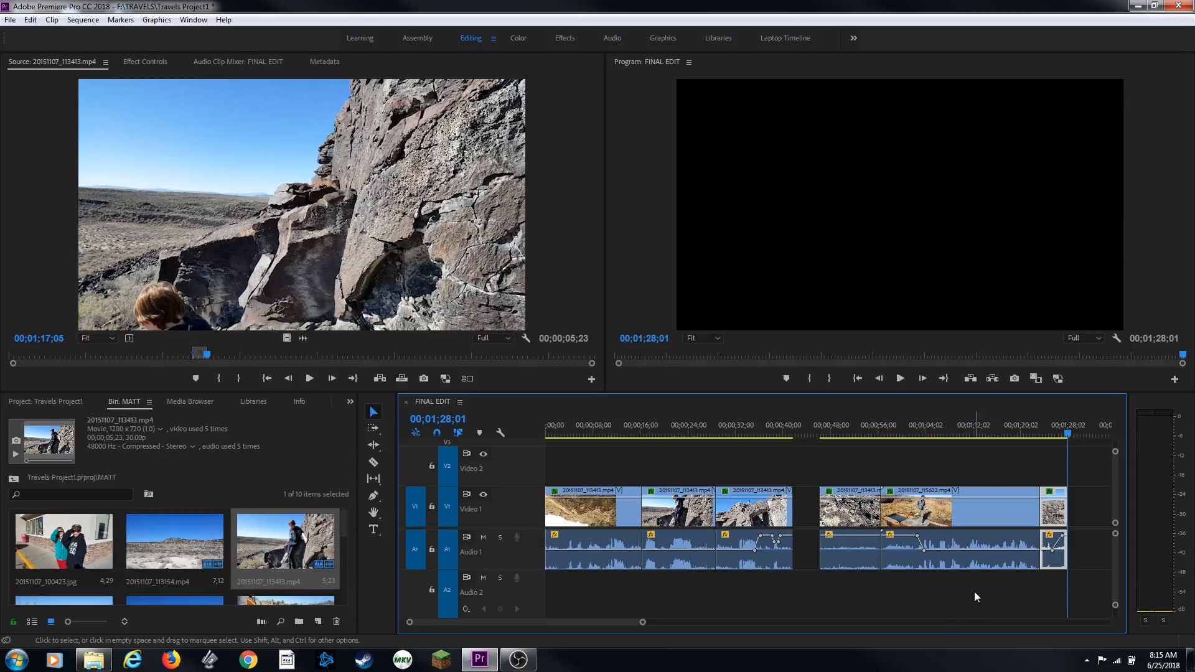
key("ctrl+z")
key("ctrl+z")
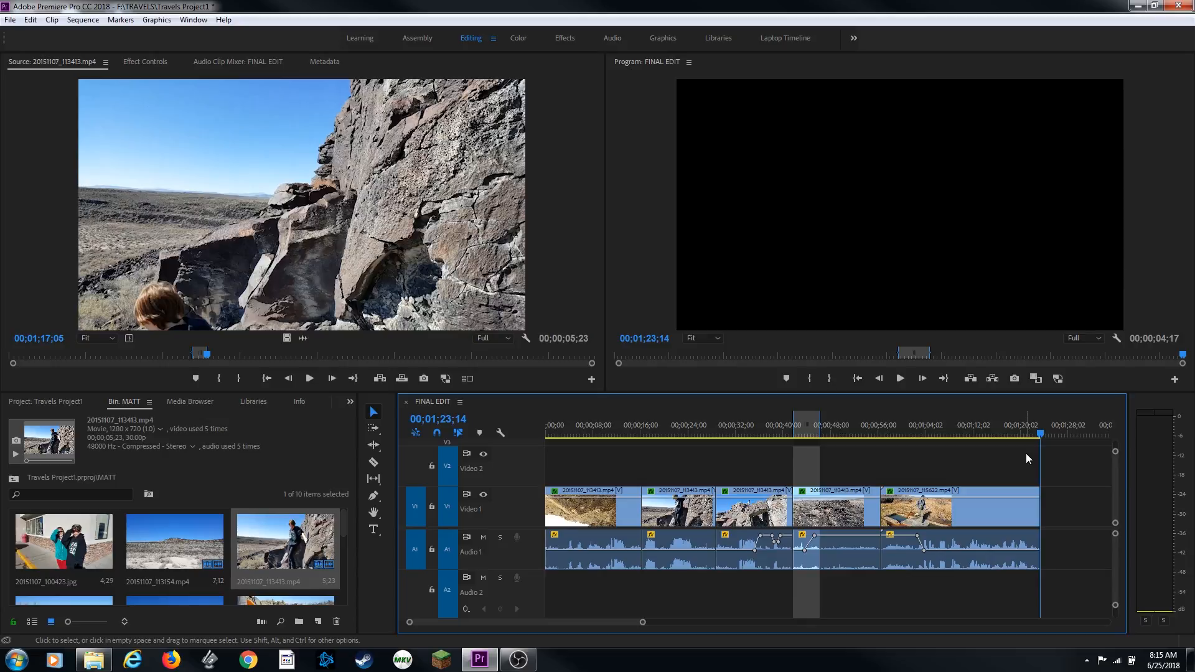
Extract the marked range from the sequence and jump to the sequence end
key("apostrophe")
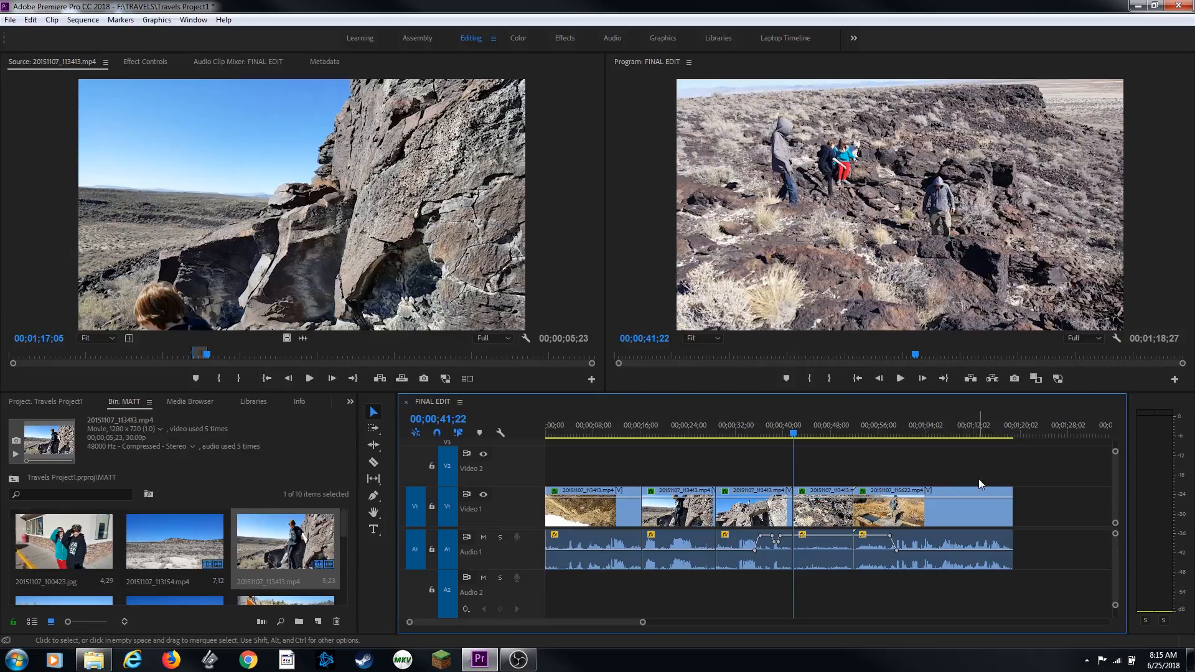
key("Down")
key("Down")
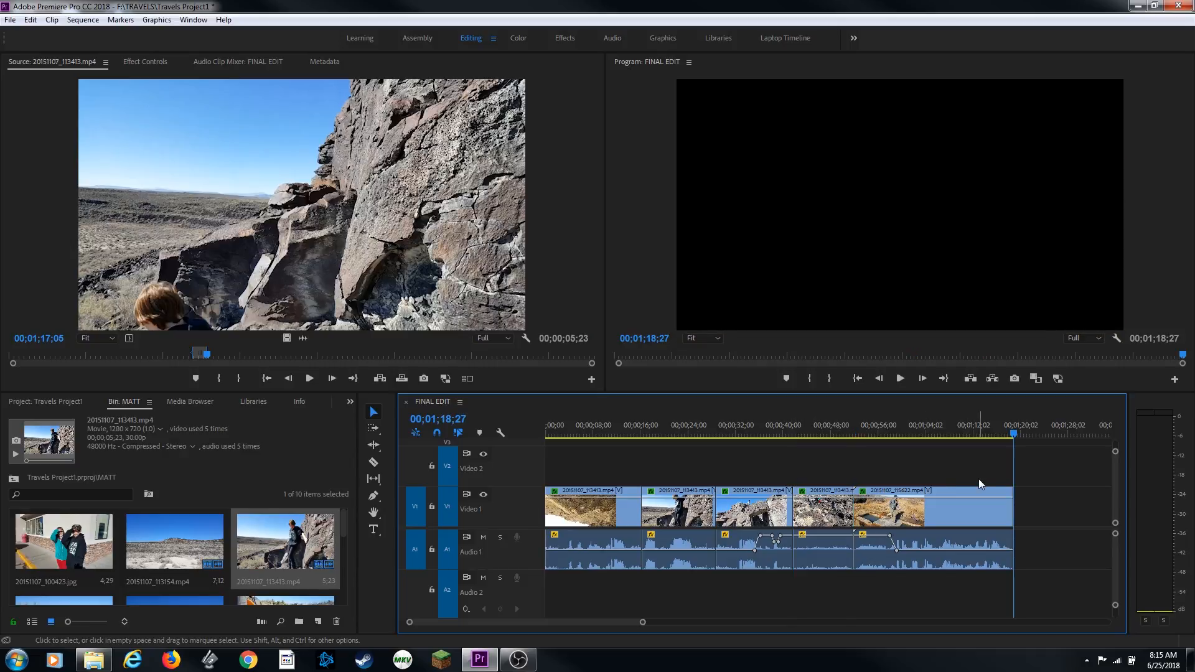
Insert the source clip at the sequence end, then undo both the insert and the extract
key("comma")
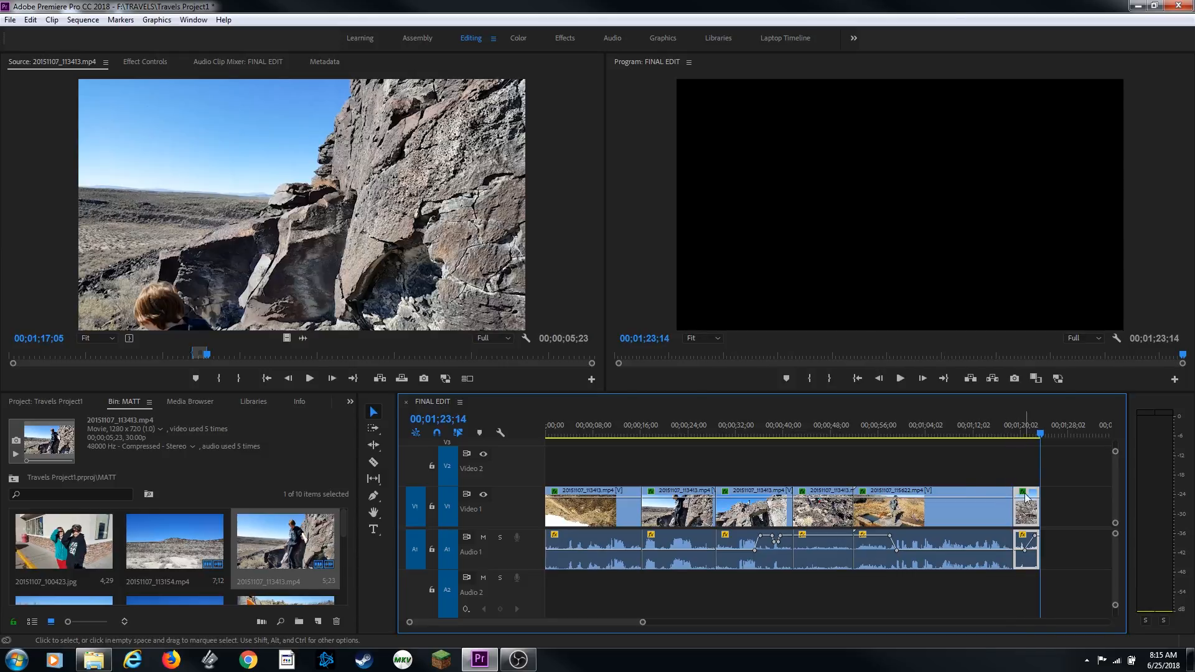
key("ctrl+z")
key("ctrl+z")
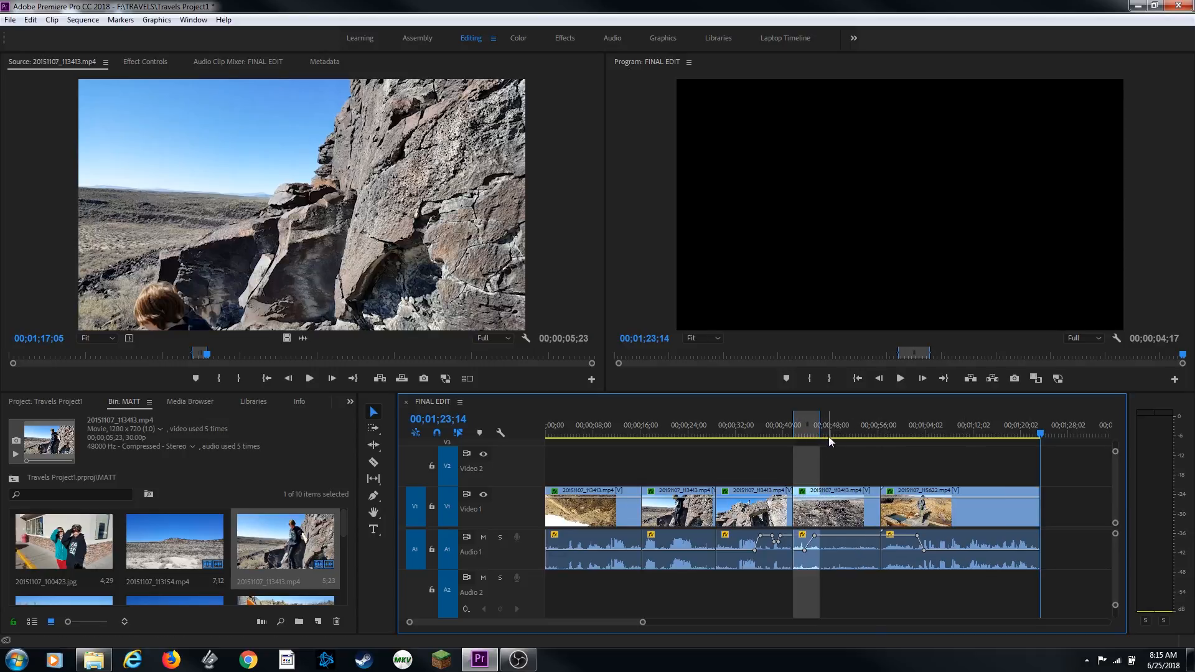
Clear the In/Out points, mark an In at 00;01;09;12 and an Out at the sequence end, and remove that range
key("ctrl+shift+x")
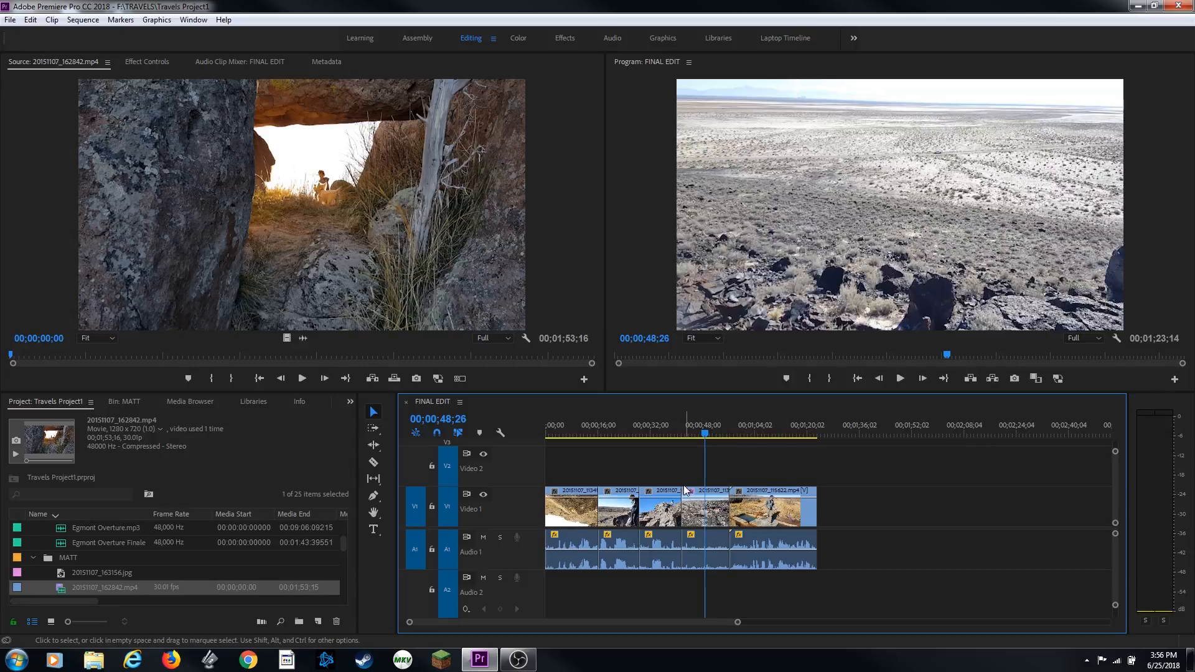
left_click_drag(746, 438, 771, 436)
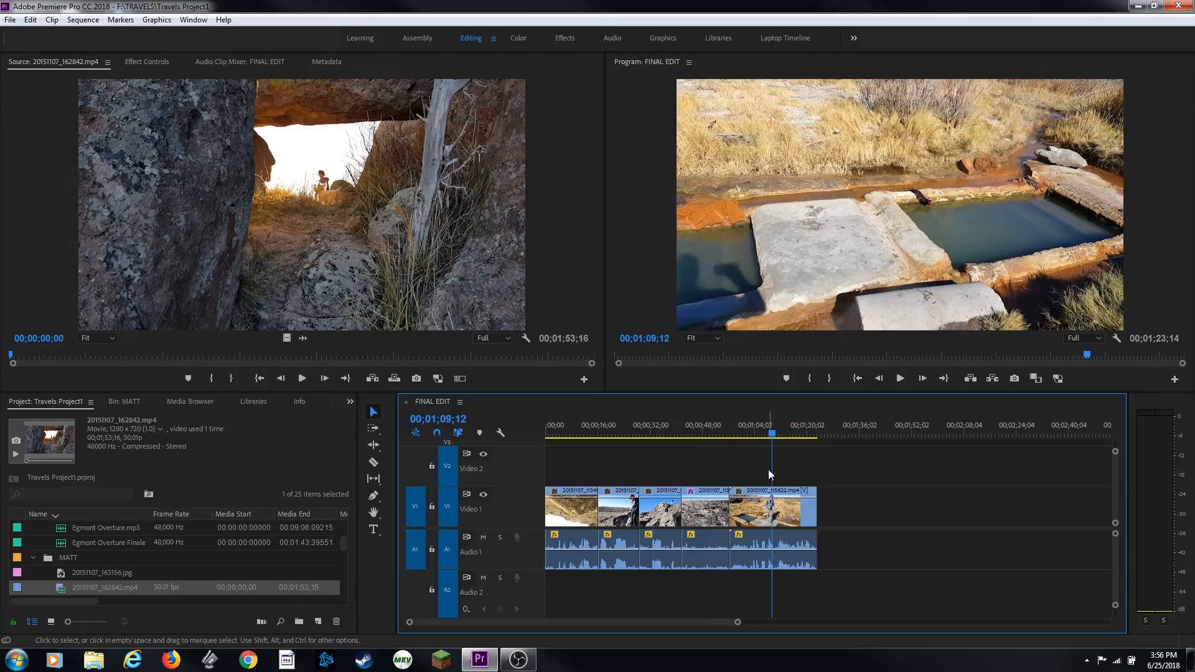
key("i")
key("End")
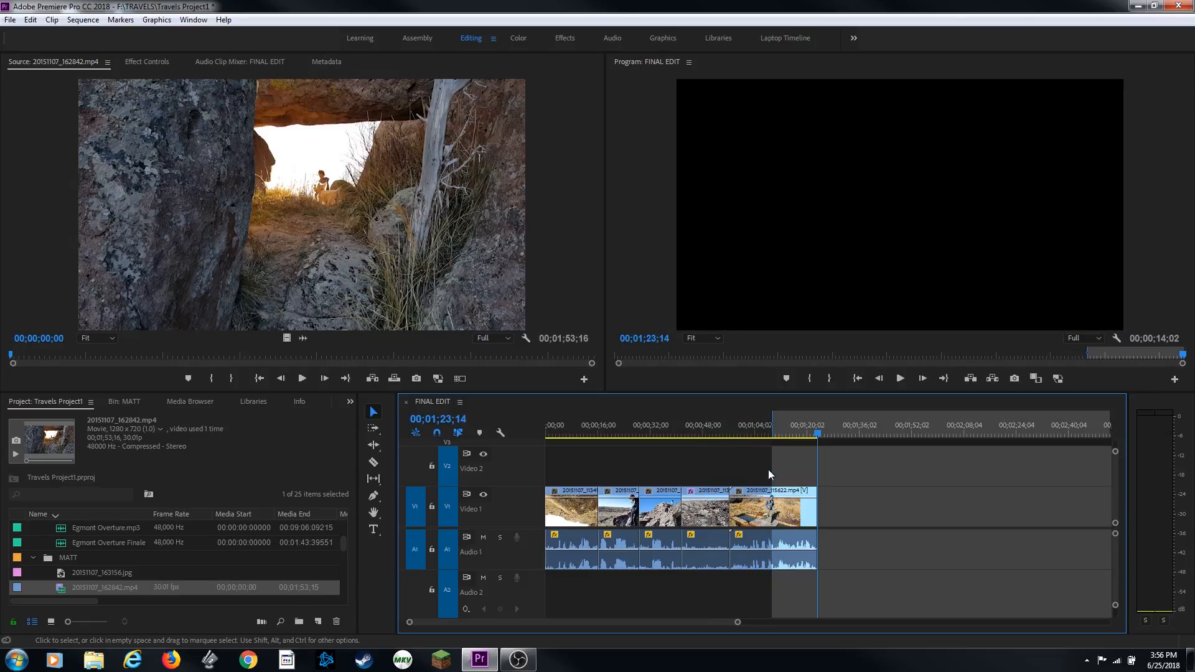
key("o")
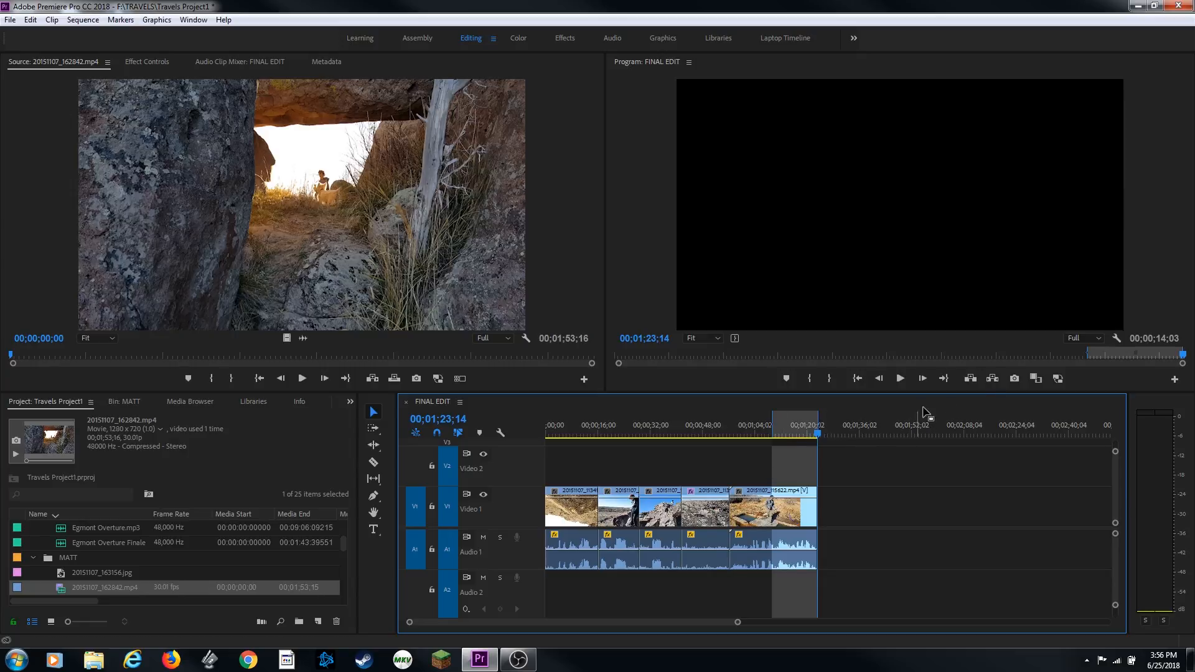
left_click(977, 382)
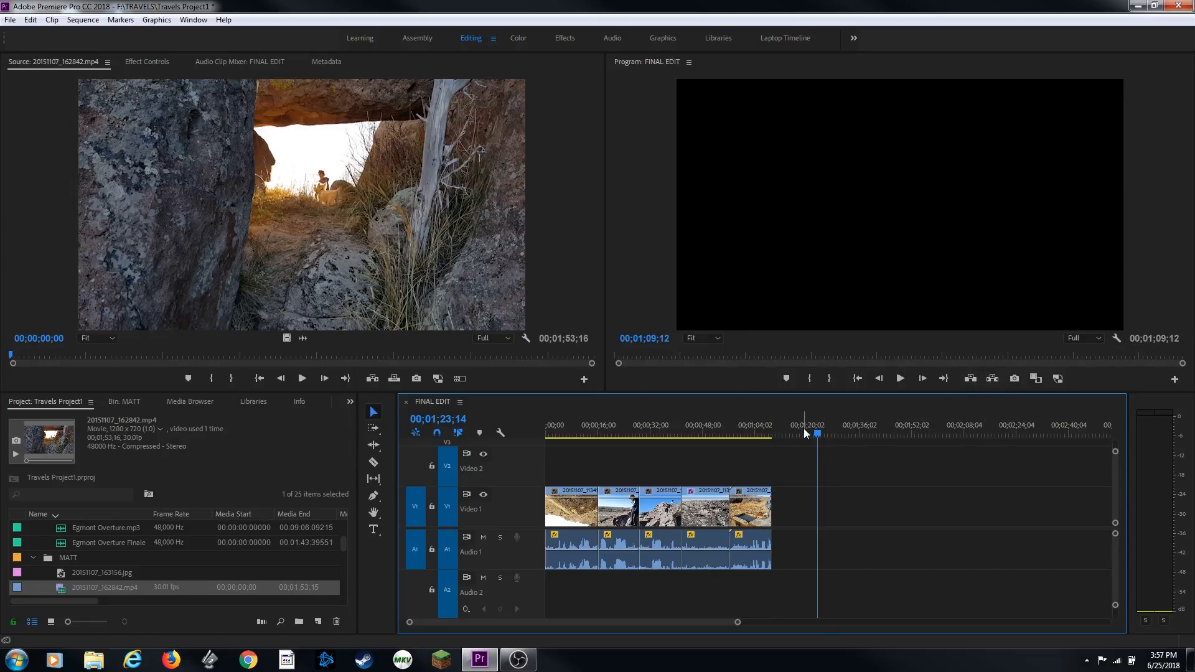
Step the playhead back and forth through the sequence's edit points to review the cuts
key("Up")
key("Up")
key("Up")
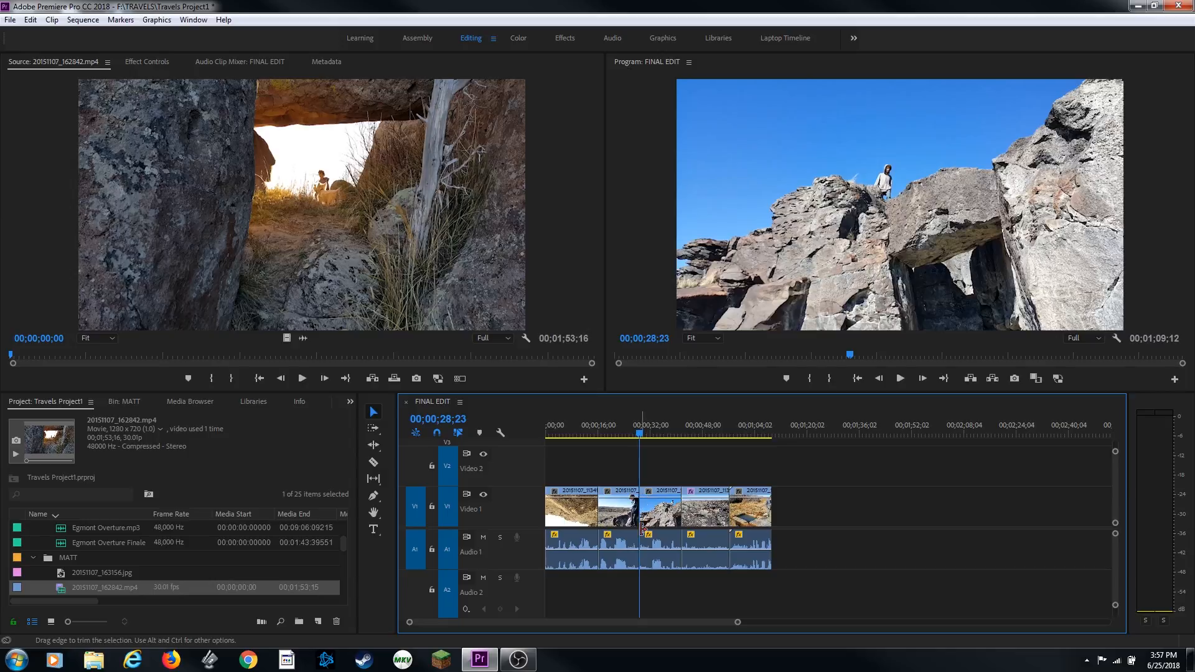
key("Down")
key("Down")
key("Down")
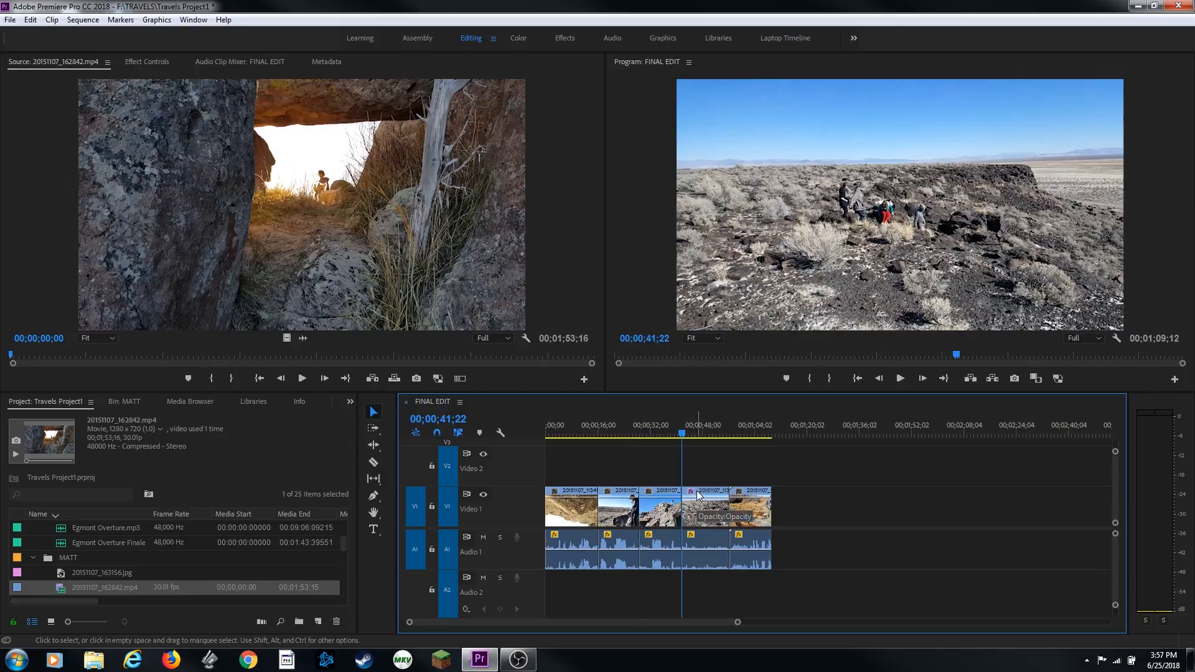
key("Up")
key("Up")
key("Up")
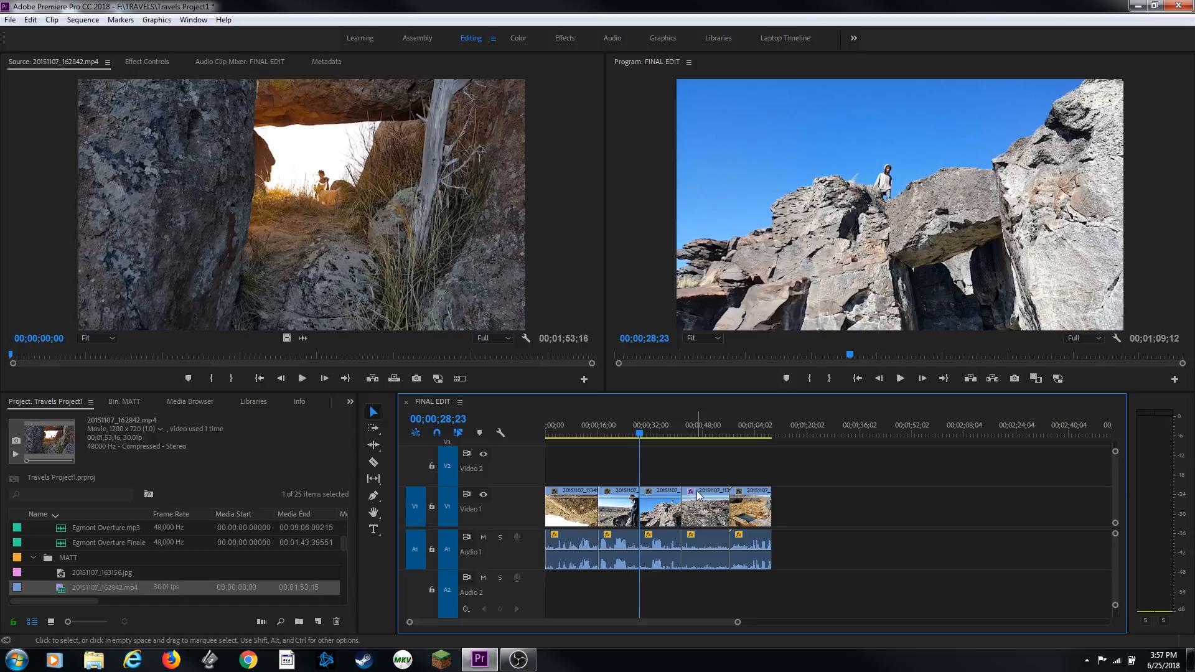
left_click(648, 527)
key("Down")
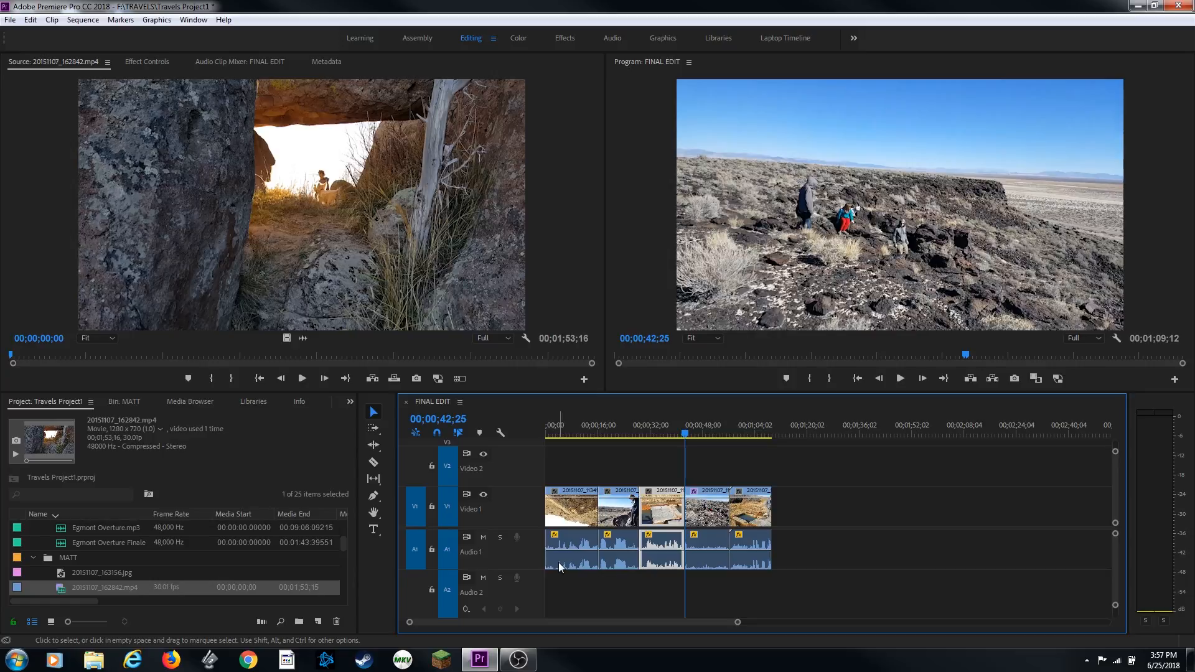
key("Up")
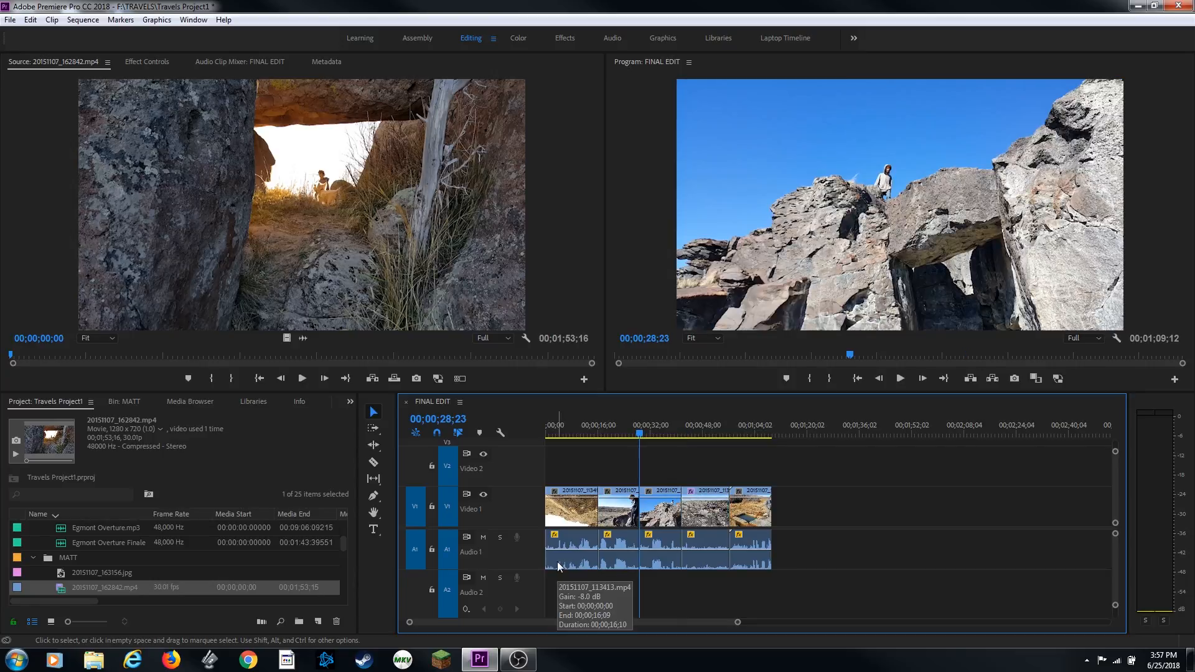
key("ctrl")
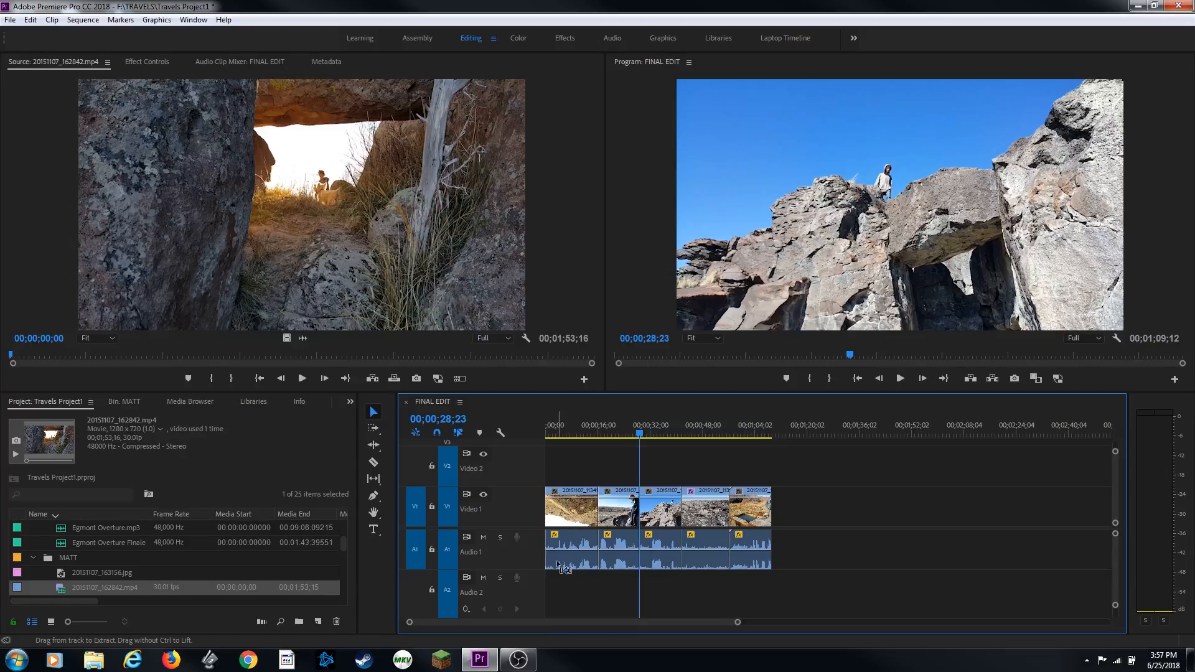
key("ctrl+shift+v")
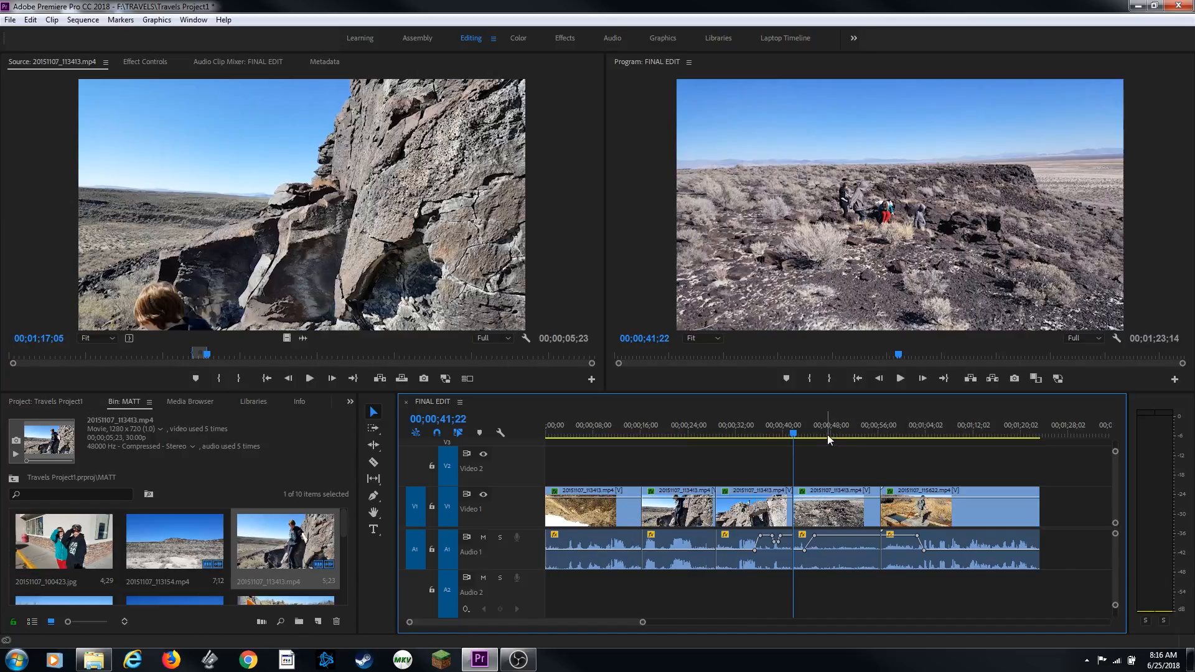
Mark the range of the clip from 00;00;41;22 to 00;00;56;14 and zoom in to check its boundaries
left_click_drag(805, 431, 843, 436)
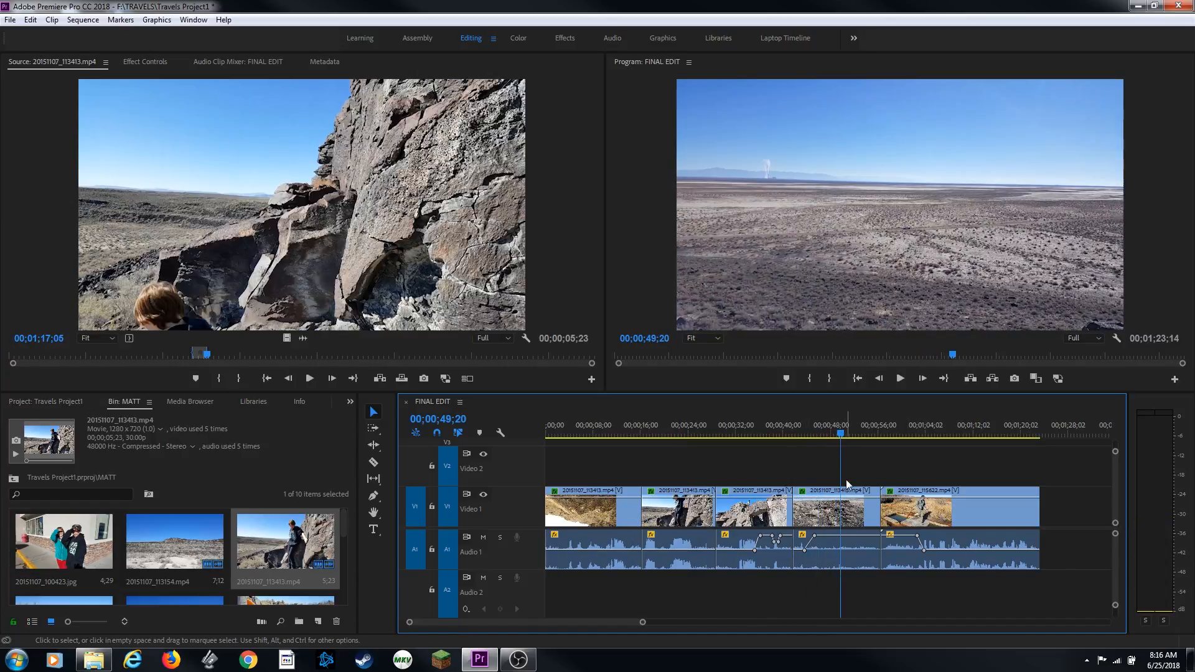
left_click(873, 504)
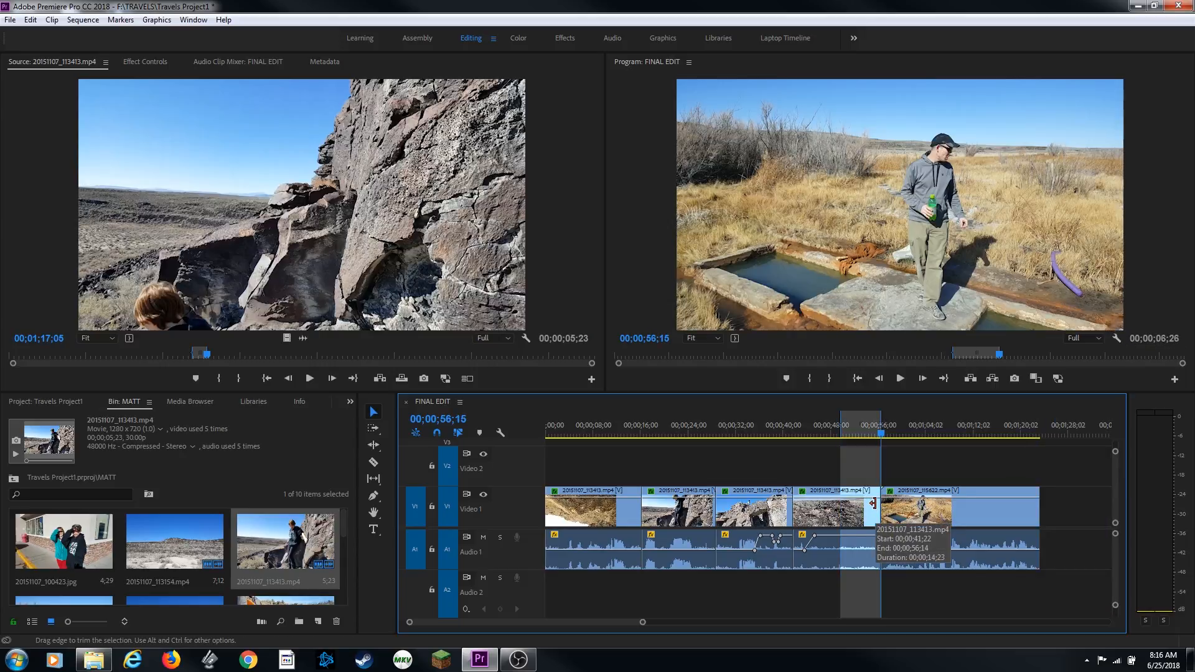
key("equal")
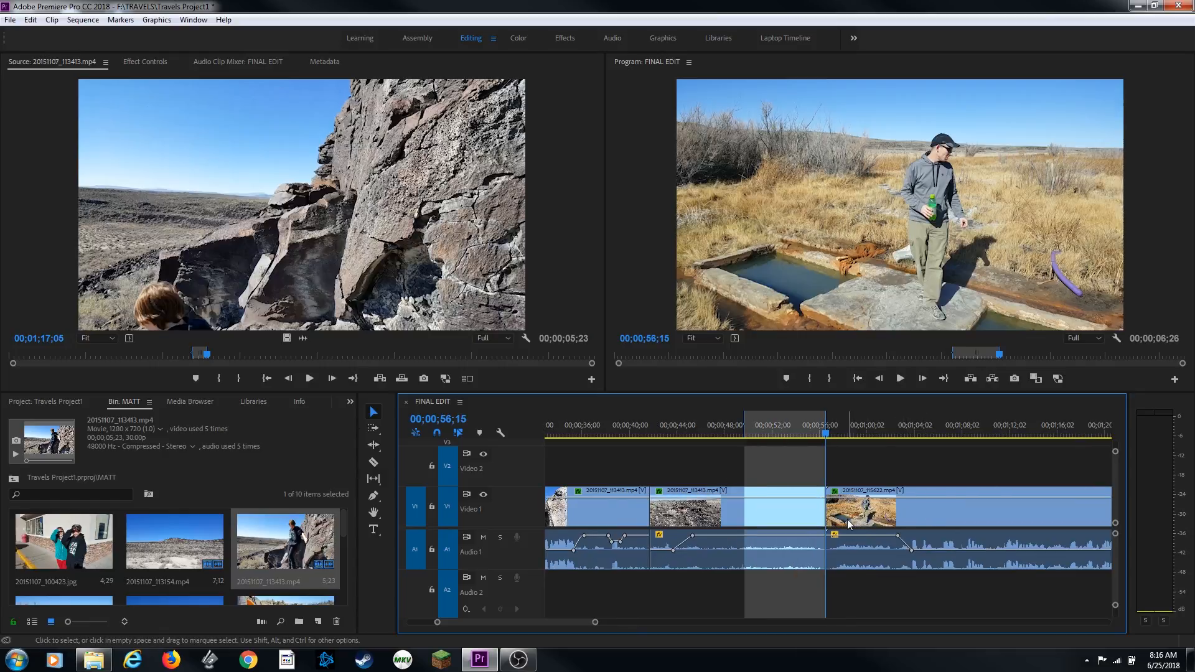
key("equal")
key("equal")
key("equal")
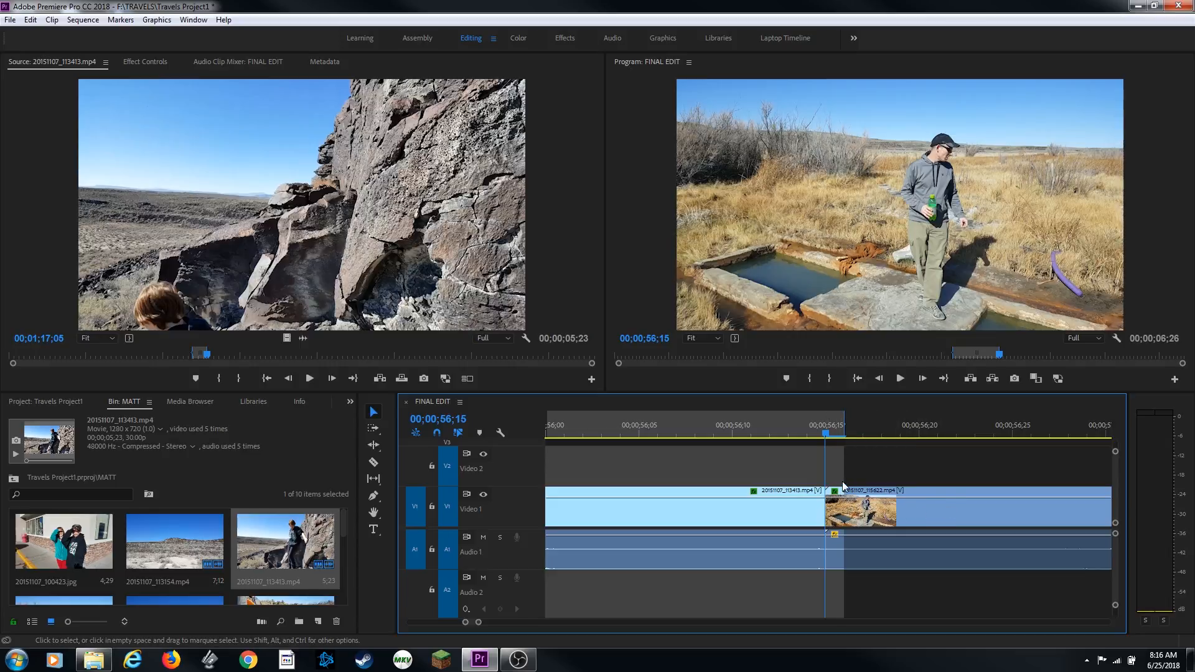
key("minus")
key("minus")
key("minus")
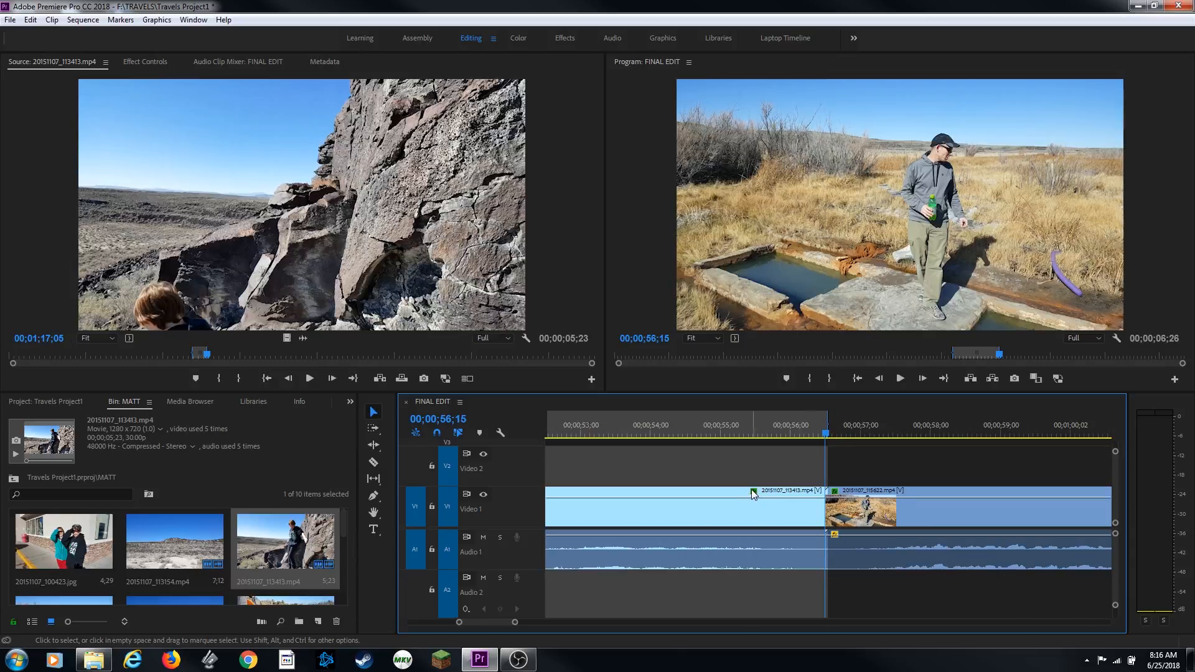
key("minus")
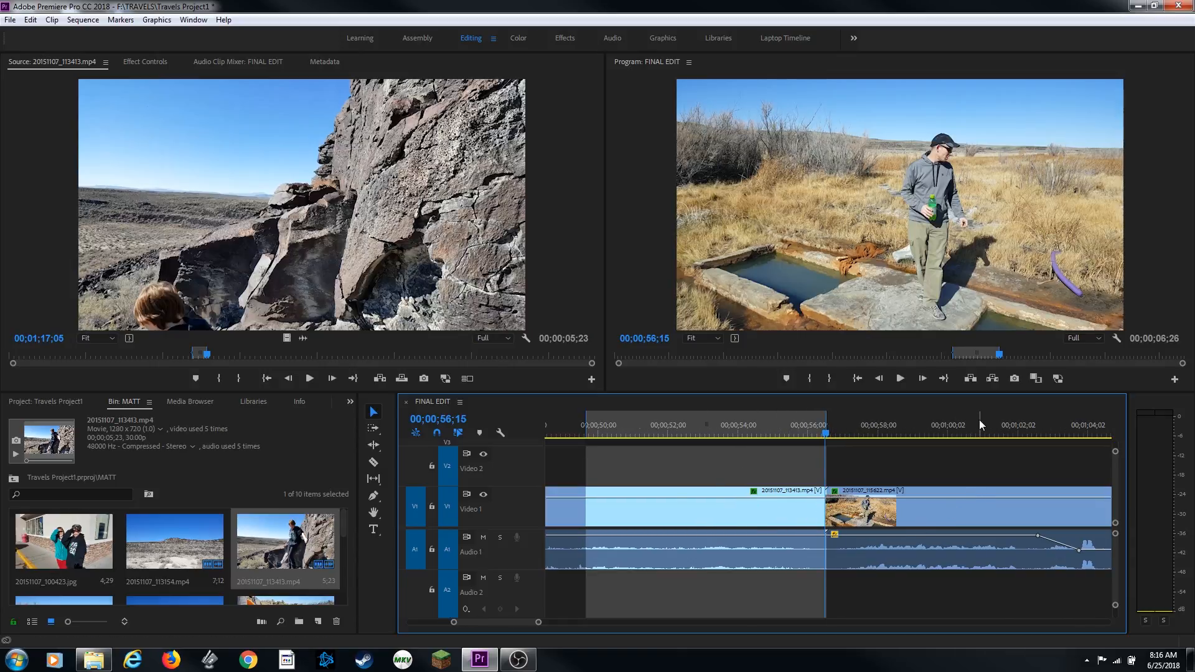
Extract the marked clip range and insert the source clip at the sequence end
key("apostrophe")
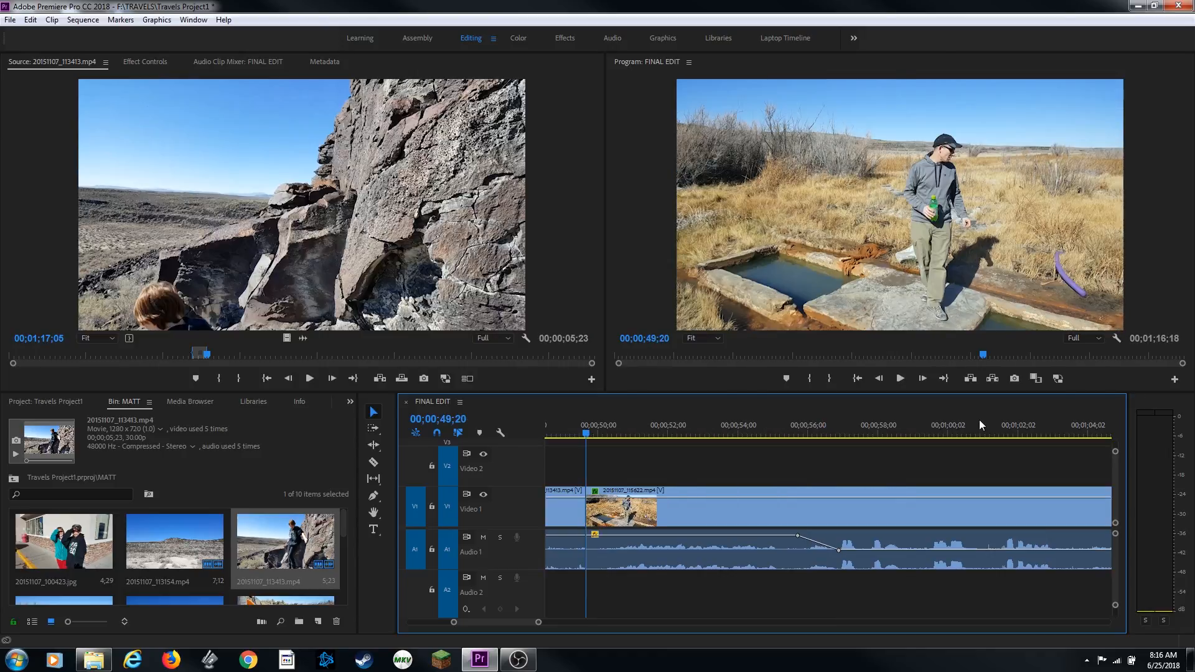
key("End")
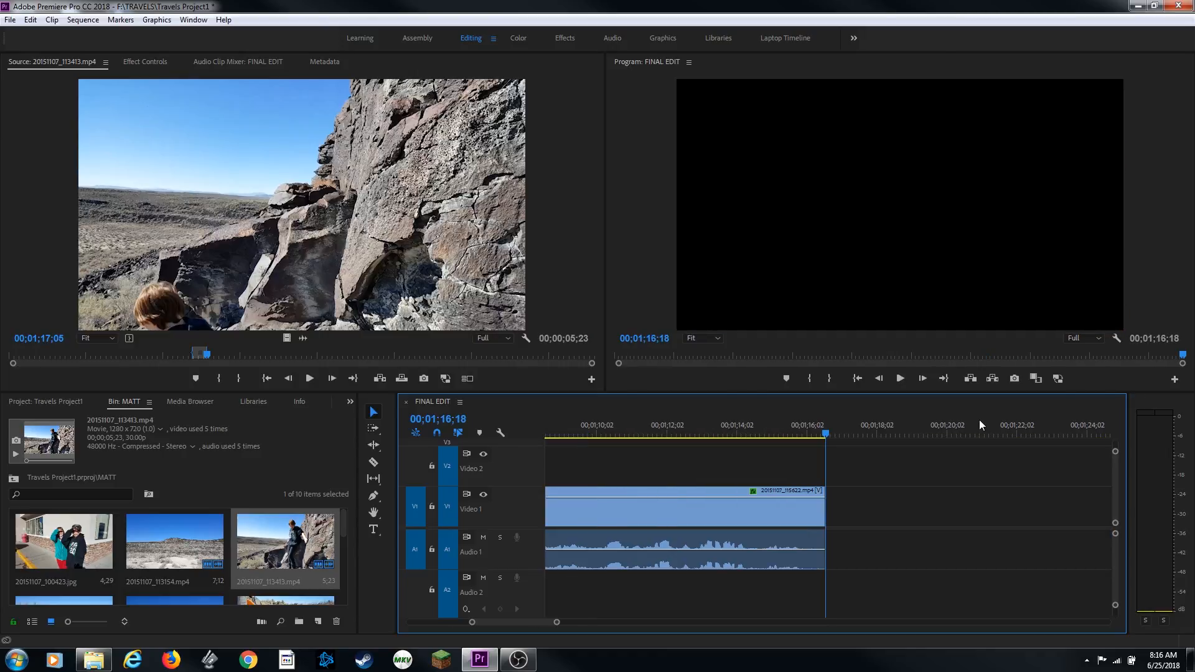
key("comma")
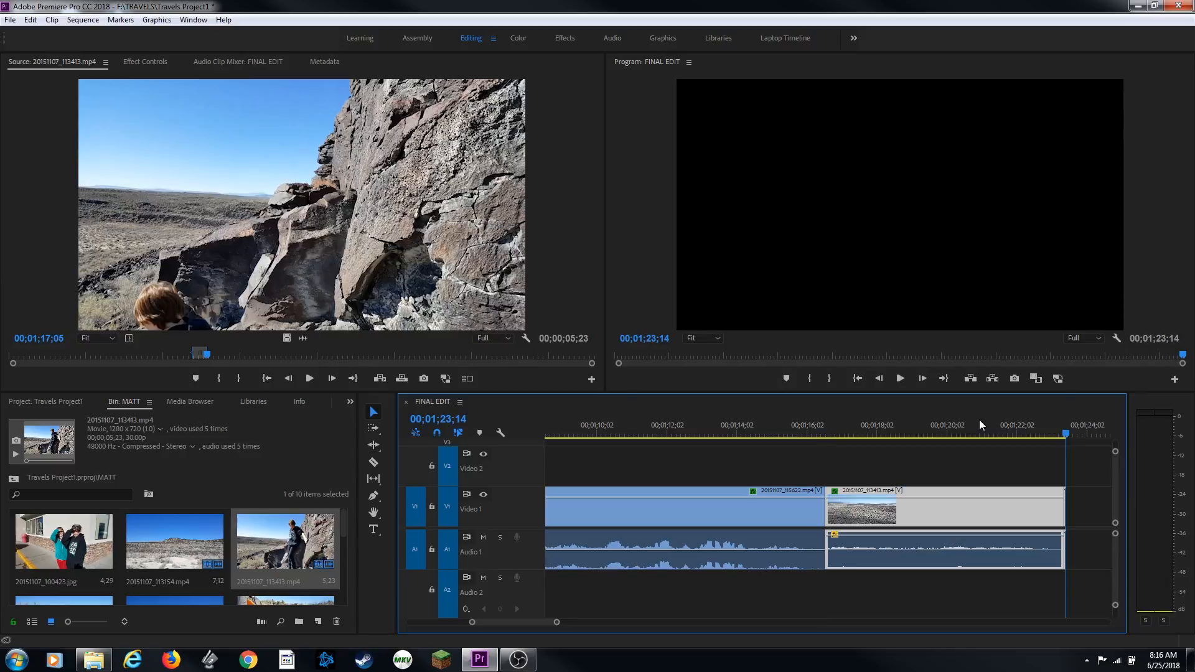
Undo the source clip insertion at the sequence end
key("equal")
key("equal")
key("equal")
key("equal")
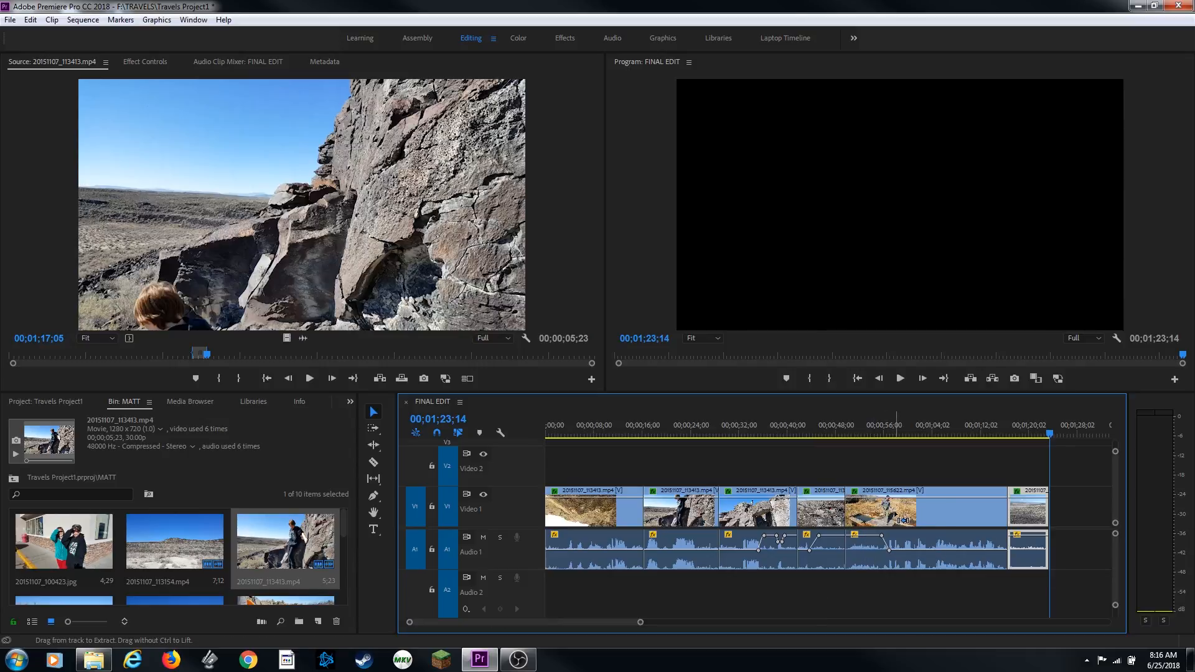
key("ctrl+z")
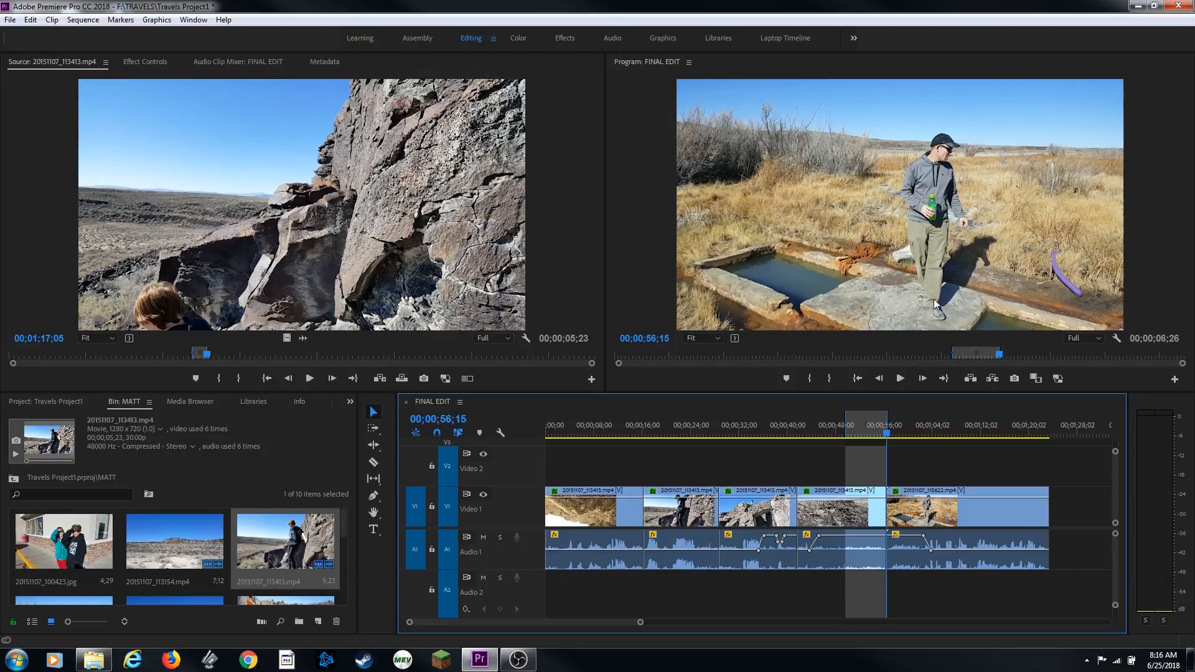
Mark a sequence In point at 00;00;50;07 and an Out point at 00;00;56;14
key("equal")
key("equal")
key("equal")
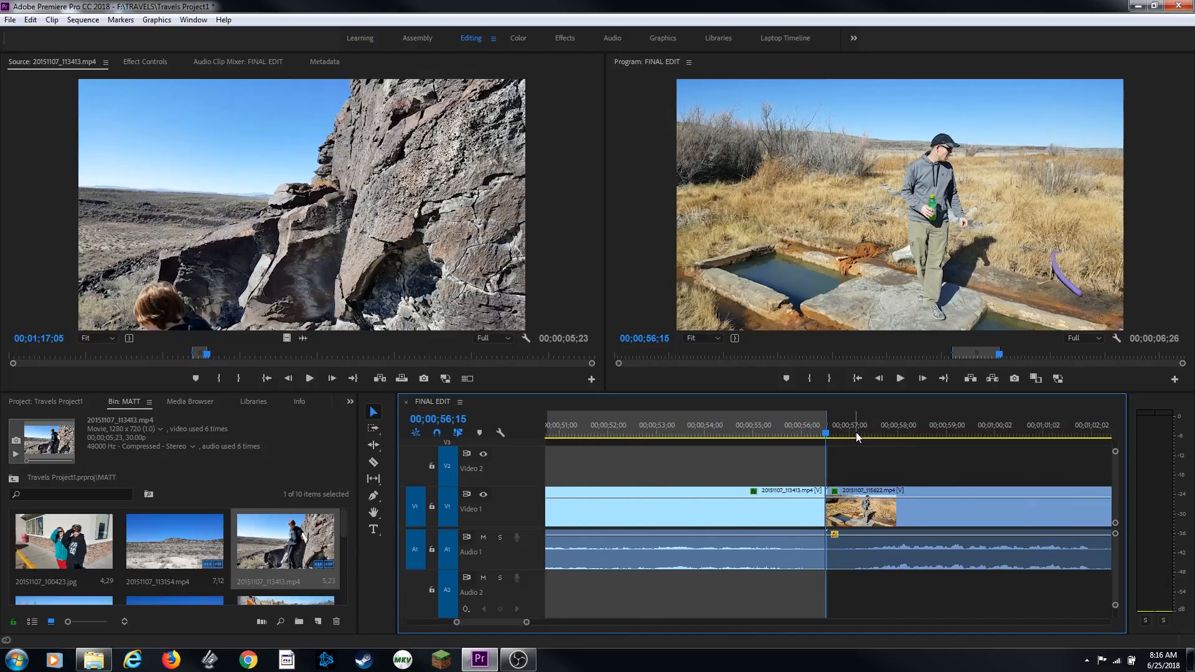
left_click(807, 457)
key("minus")
key("minus")
left_click(794, 427)
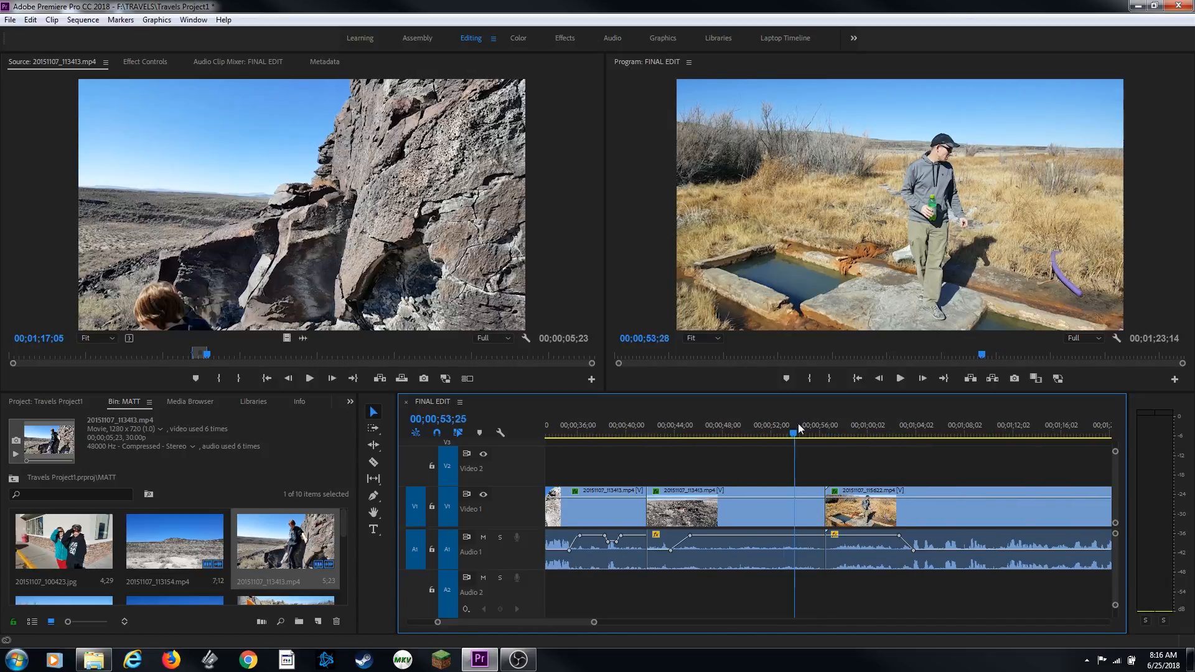
left_click_drag(797, 423, 751, 440)
key("i")
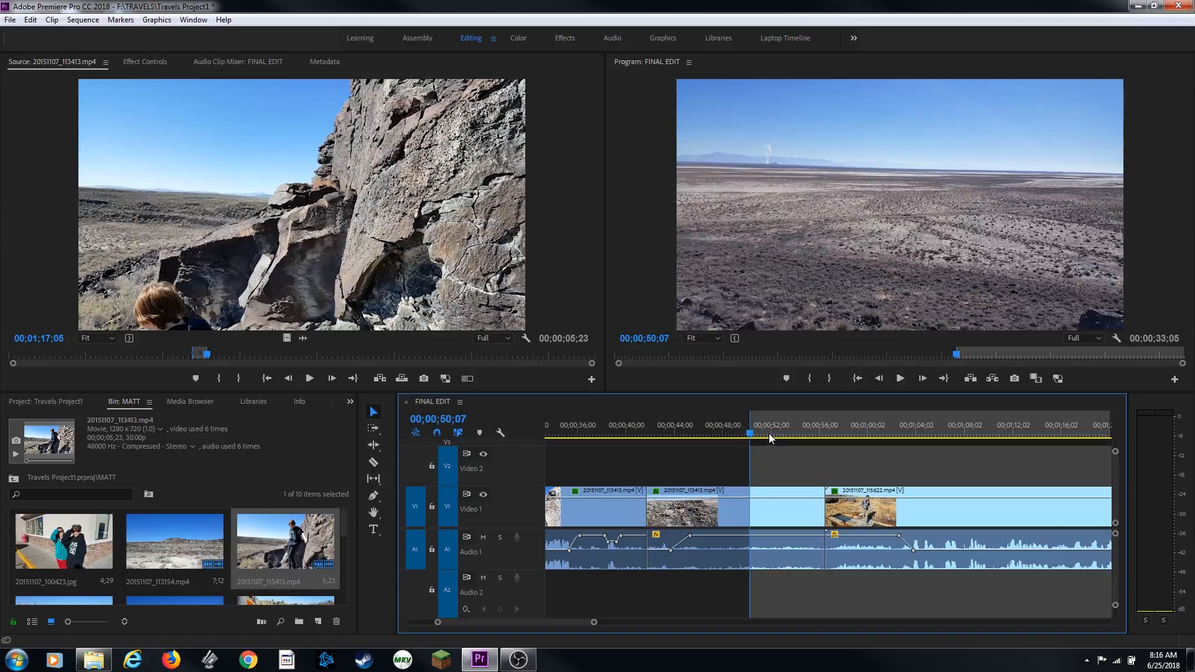
key("Down")
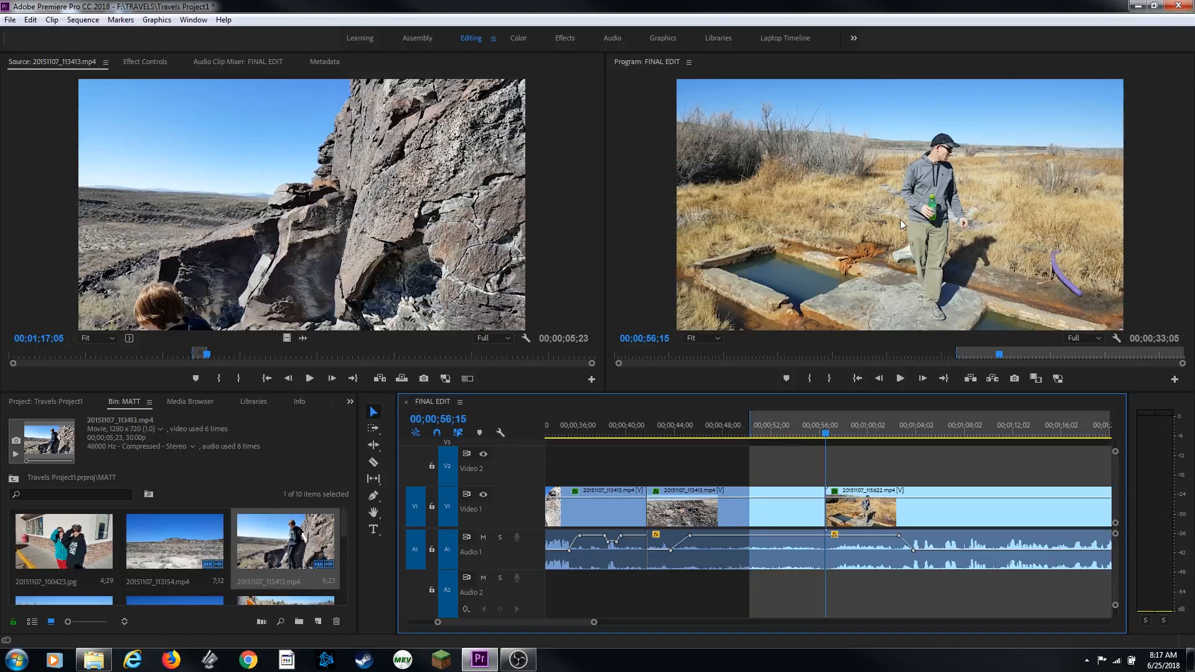
key("Left")
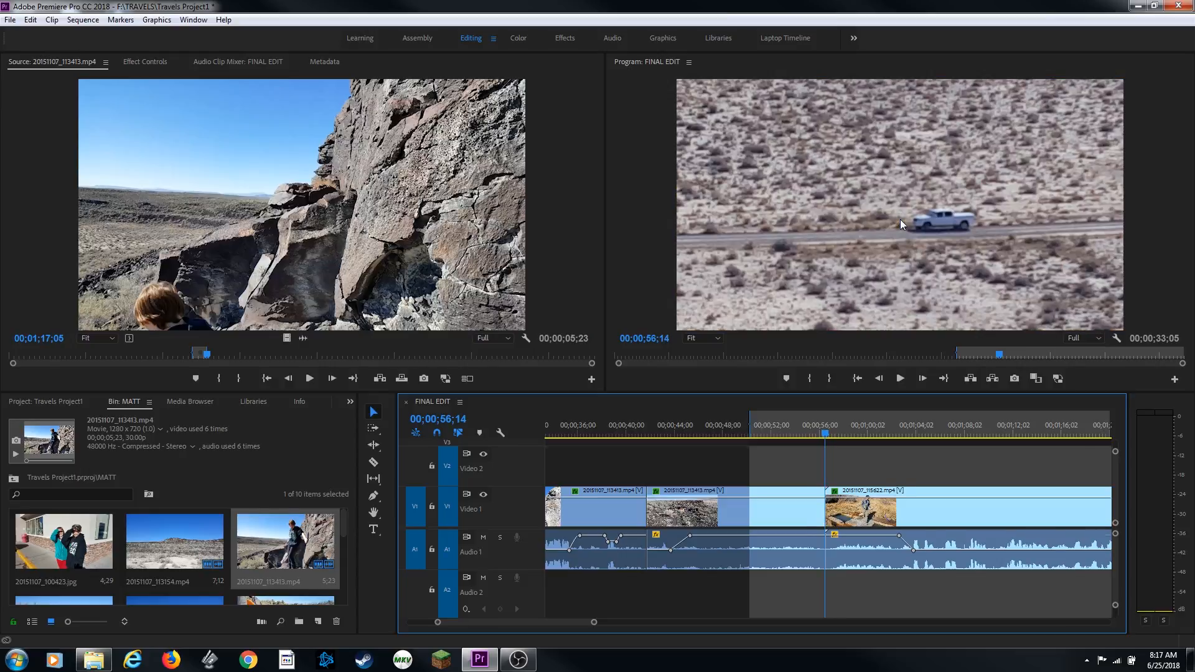
key("=")
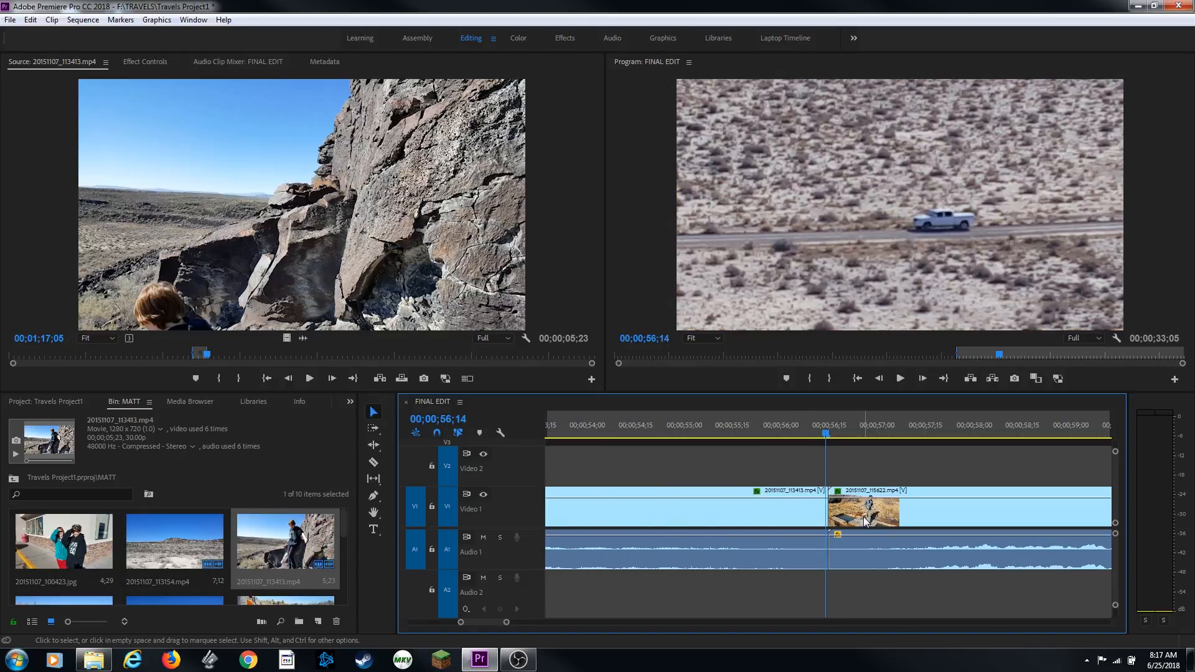
key("o")
Zoom in on the Out point and step between neighbouring edit points to inspect the marked range
key("=")
key("=")
key("=")
key("=")
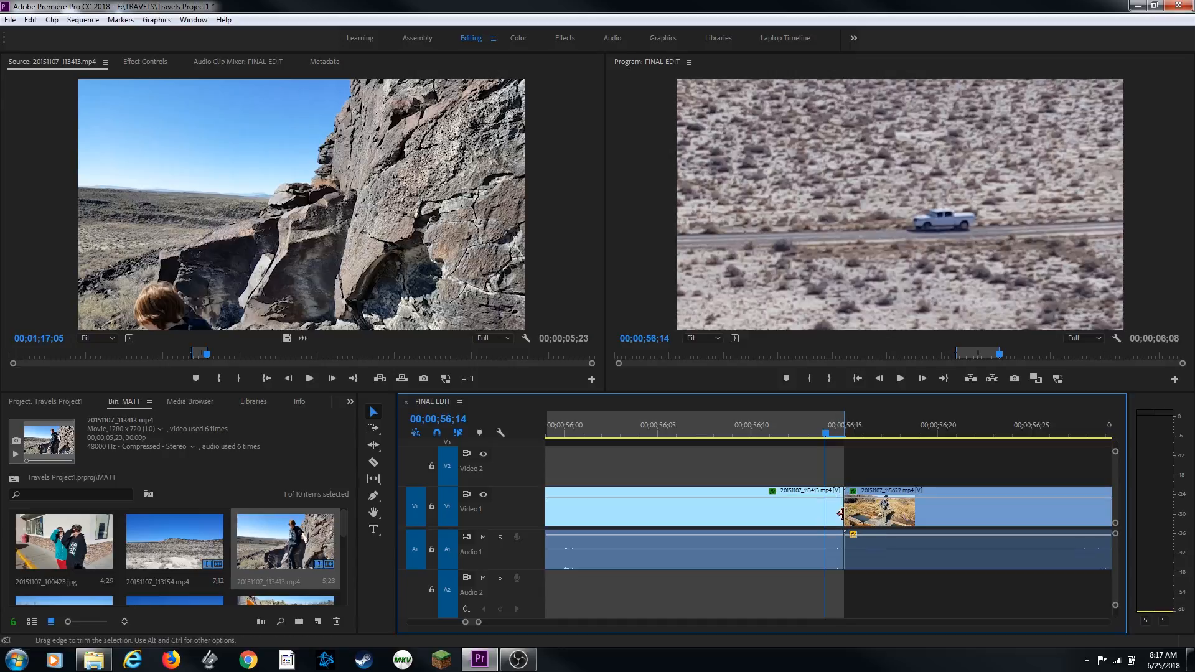
key("-")
key("-")
key("-")
key("-")
key("-")
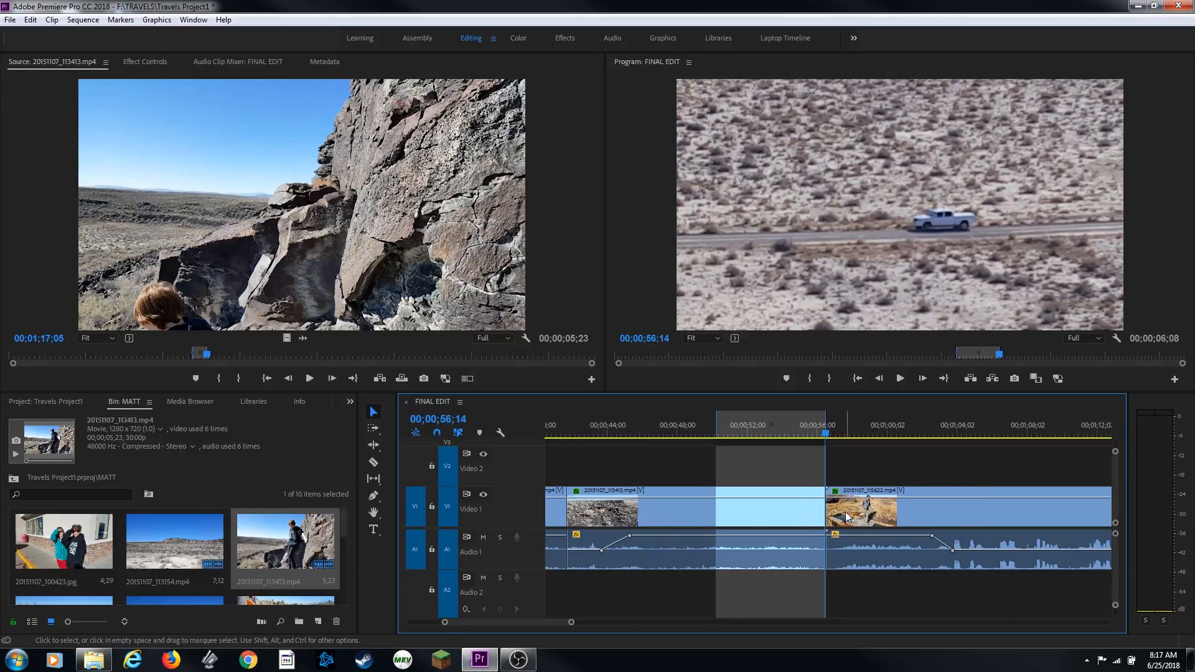
key("Up")
key("Down")
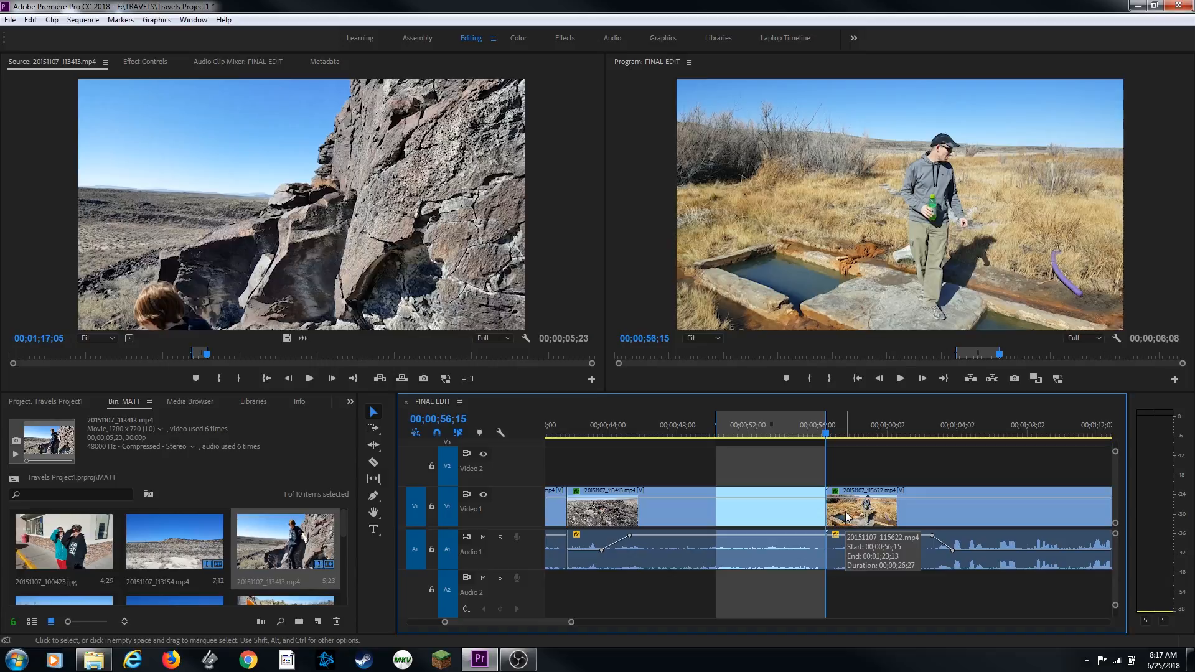
key("Left")
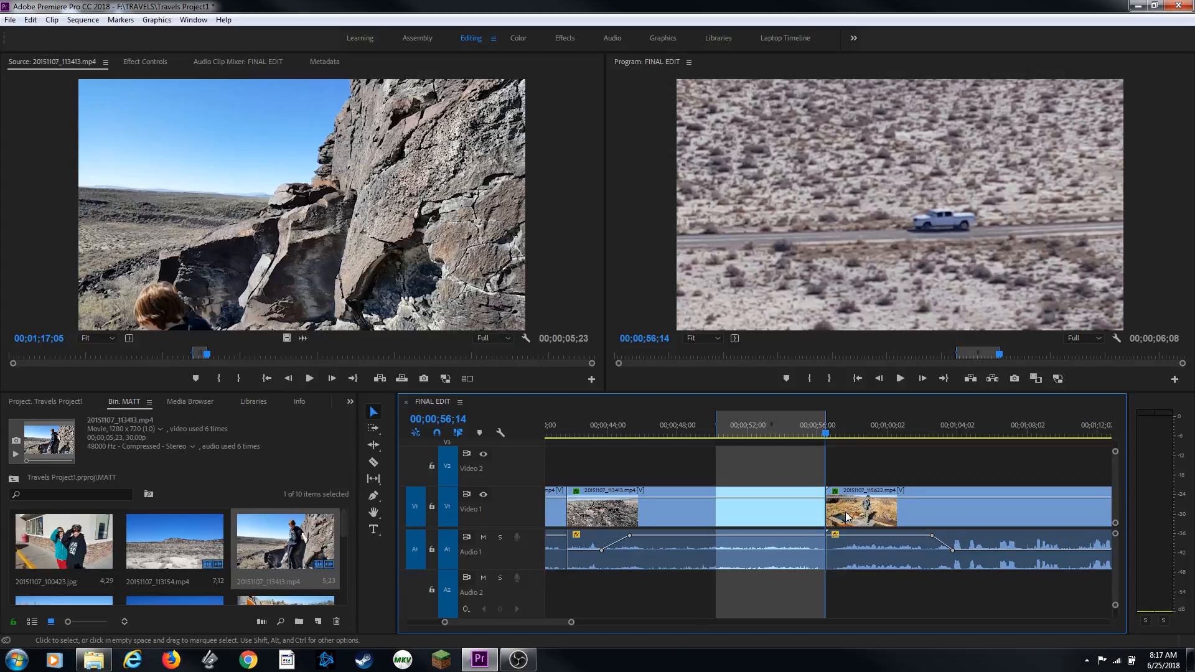
Extract the marked range, then insert the source clip at the sequence end
key("apostrophe")
key("Down")
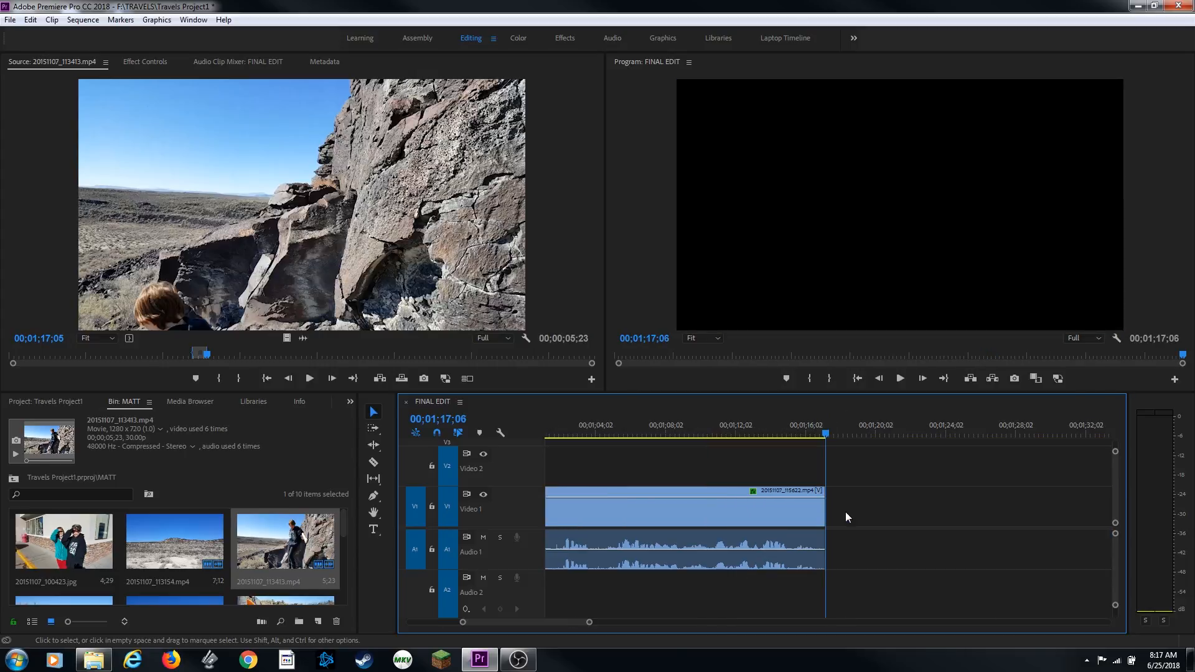
key("comma")
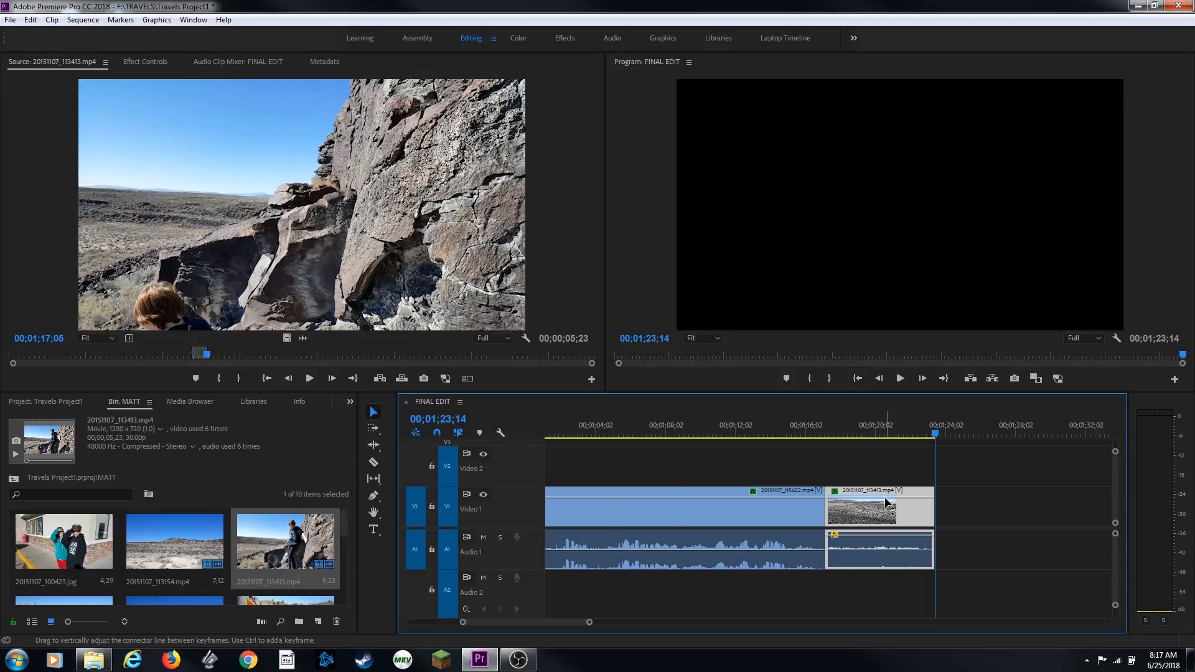
key("equal")
key("equal")
key("equal")
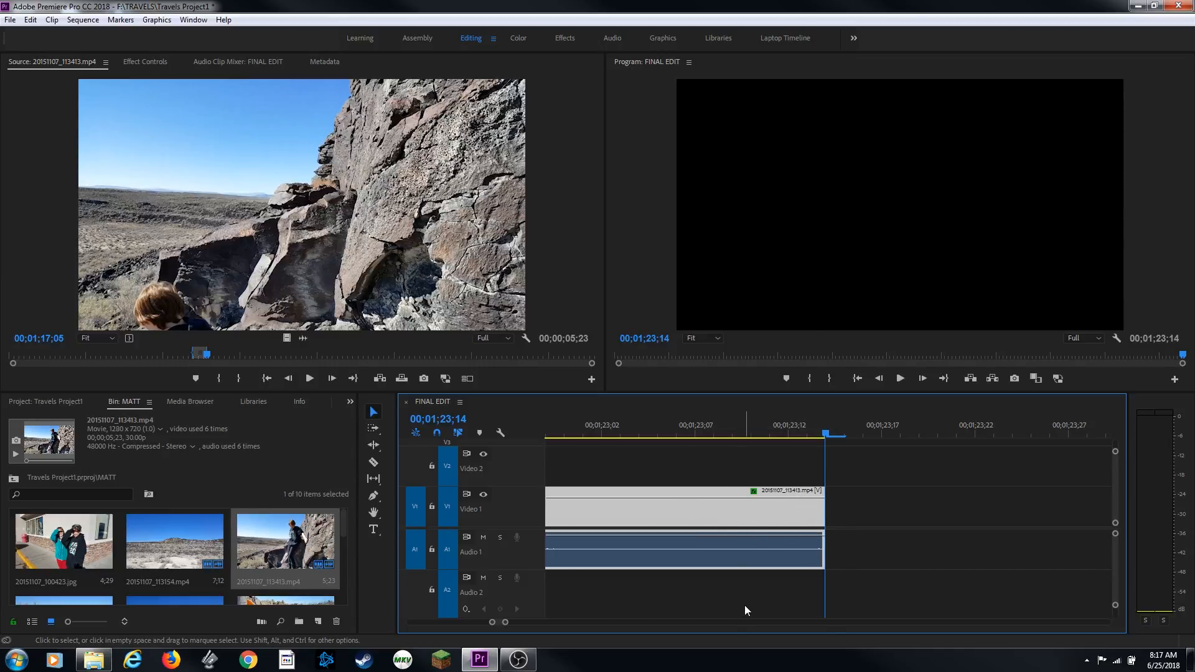
key("minus")
key("minus")
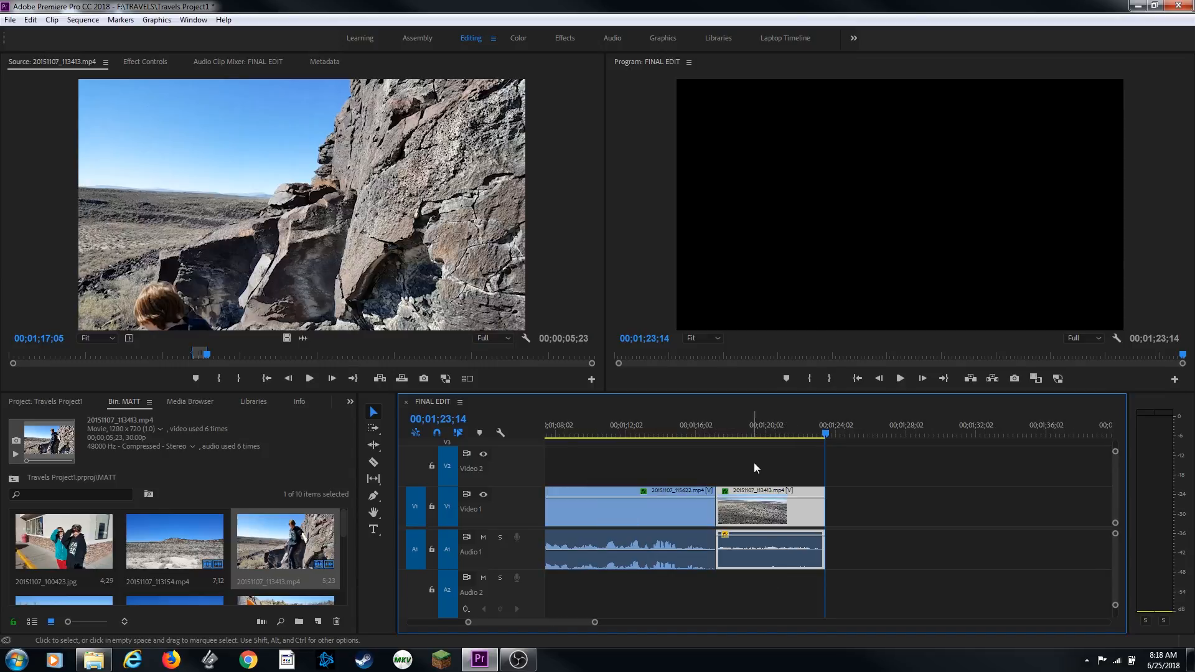